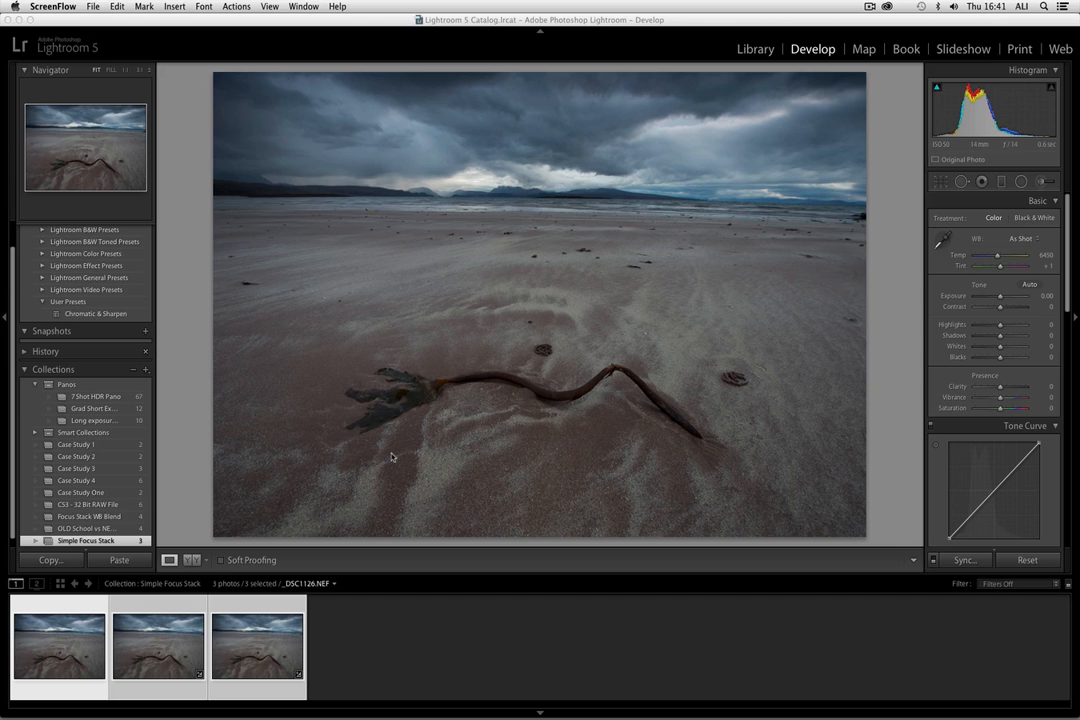
Review the three frames of the focus stack, and apply the Chromatic & Sharpen user preset to _DSC1126.NEF.
left_click(167, 633)
left_click(246, 632)
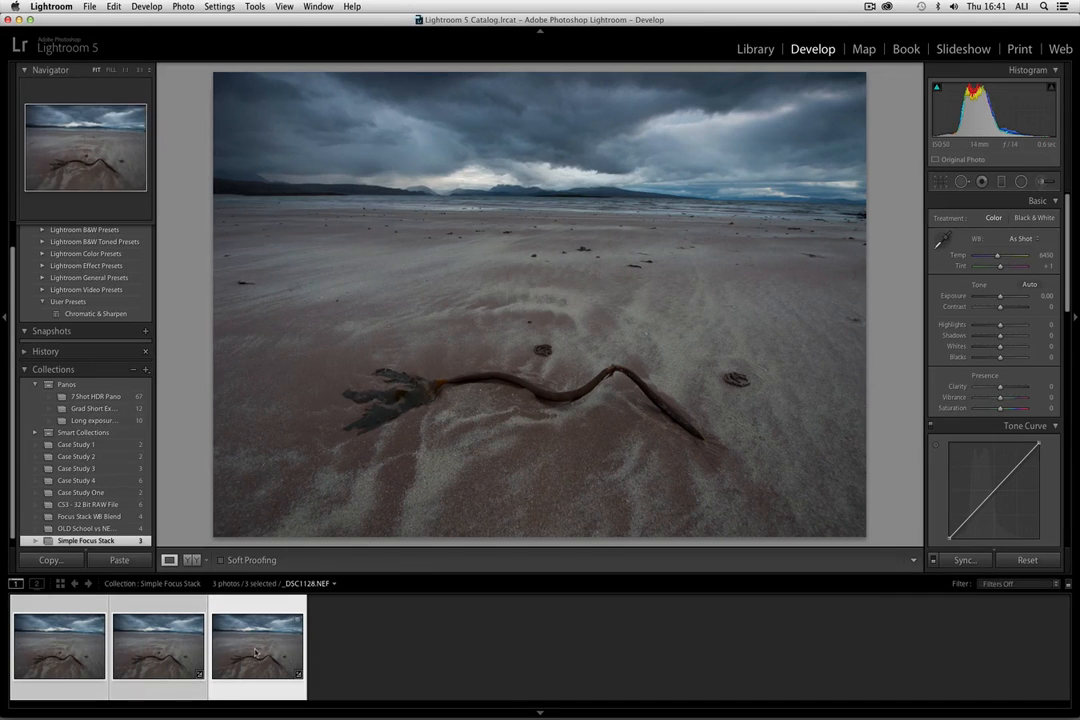
left_click(174, 645)
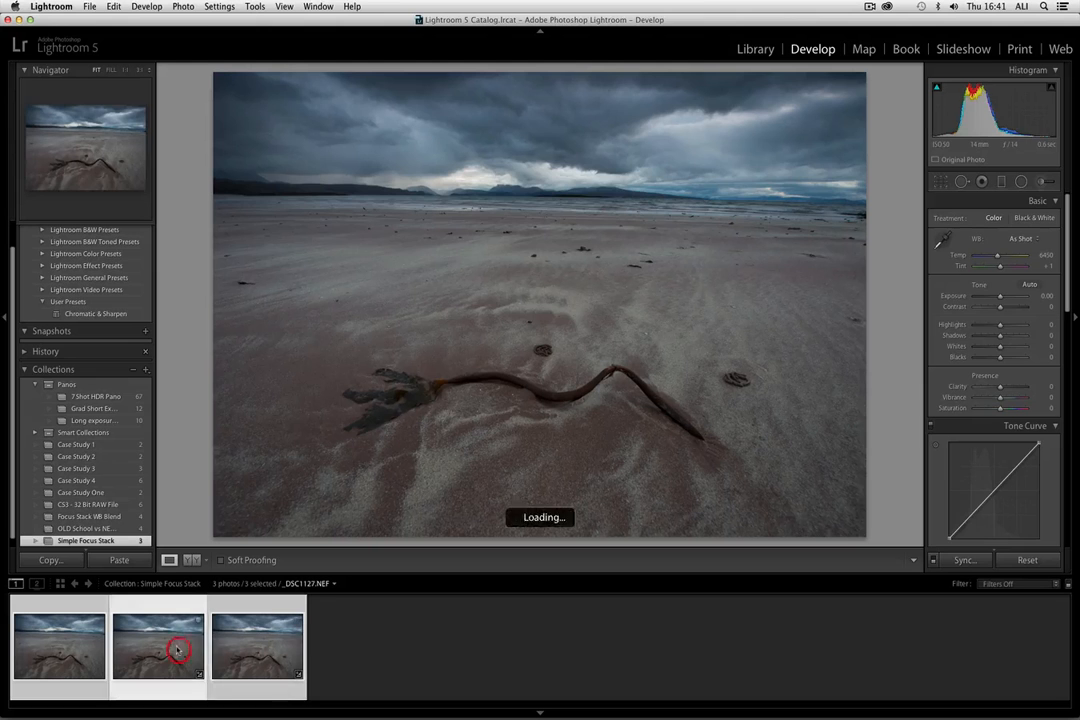
left_click(86, 645)
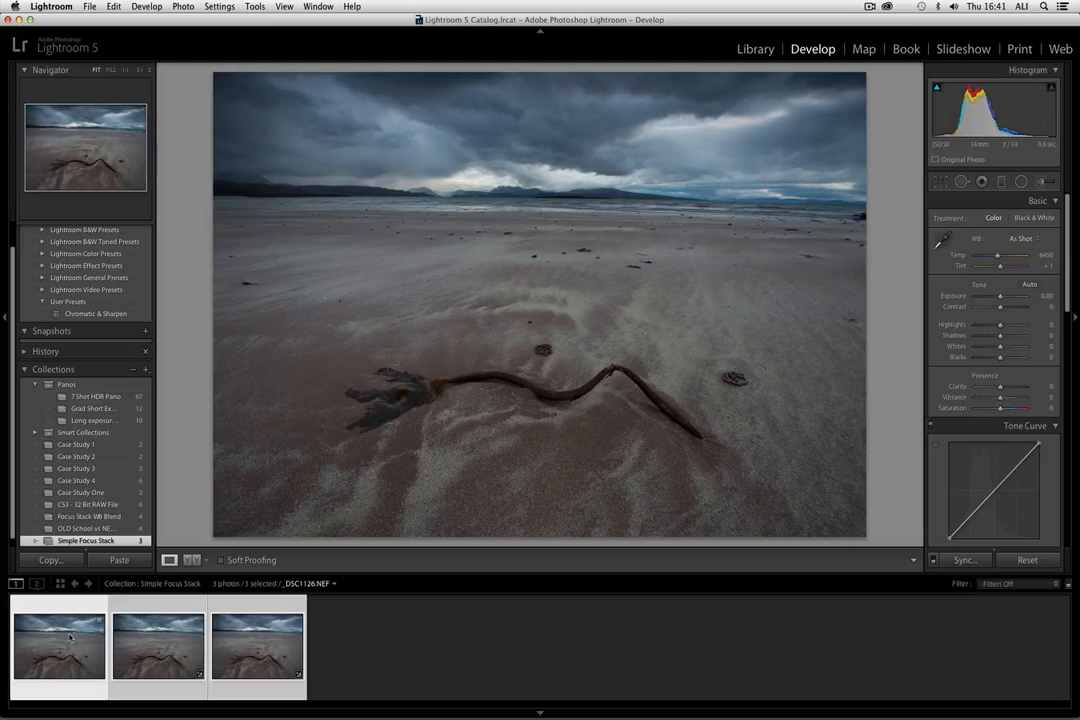
left_click(96, 314)
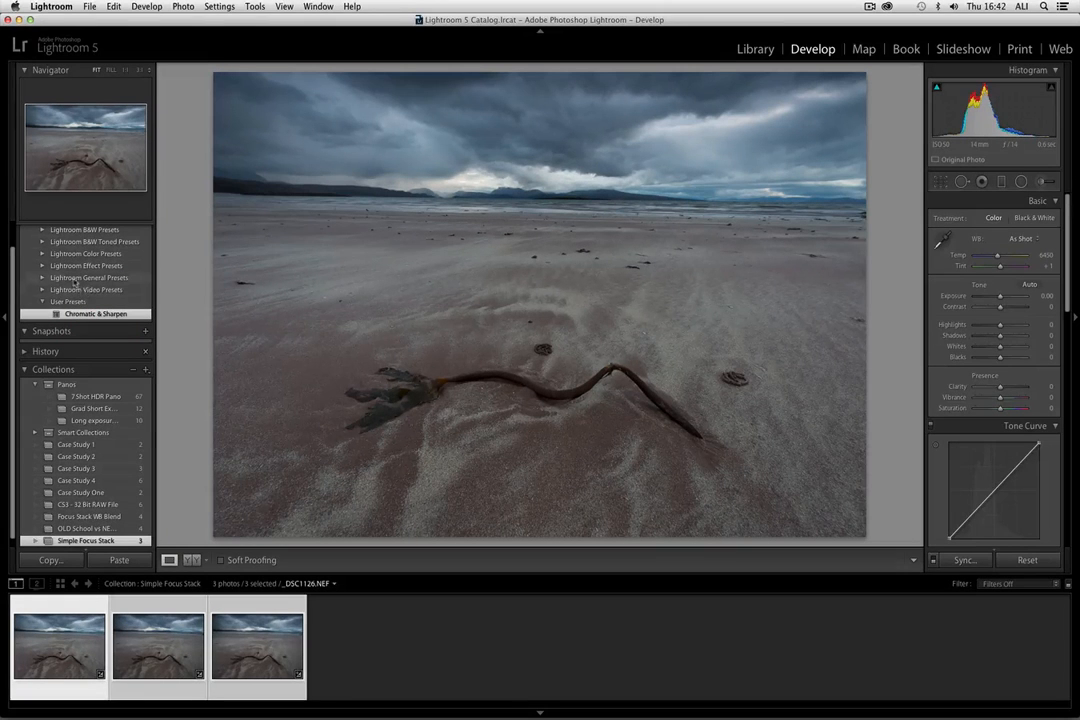
Straighten _DSC1126.NEF along the sea horizon to an angle of about -0.75.
left_click(4, 300)
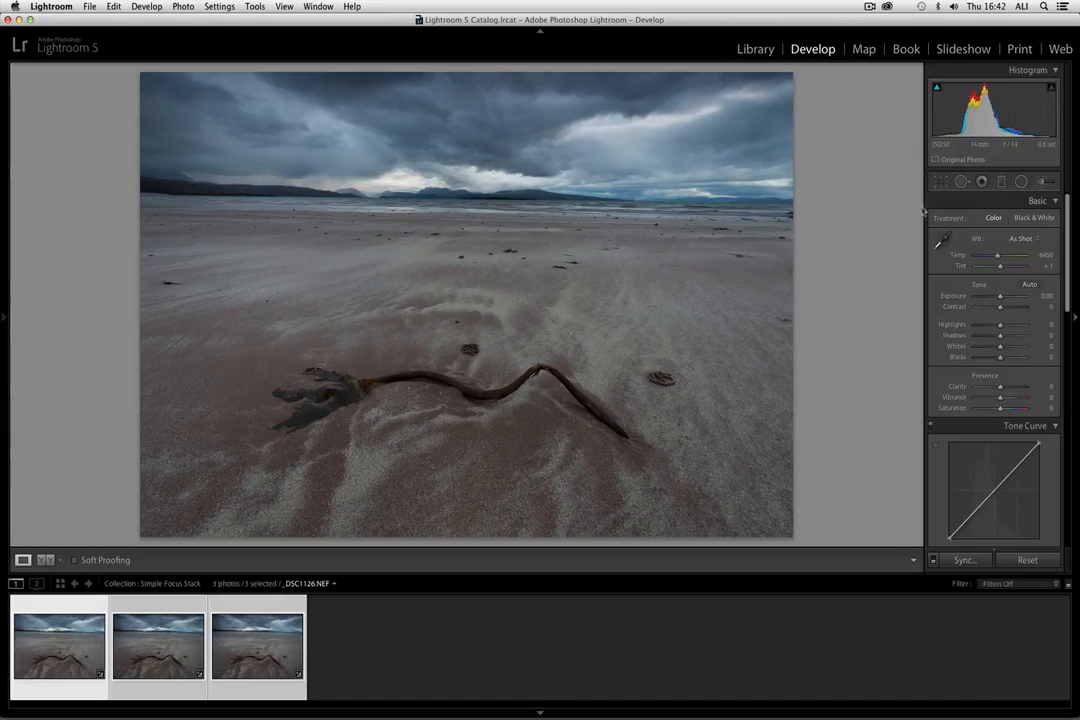
key("r")
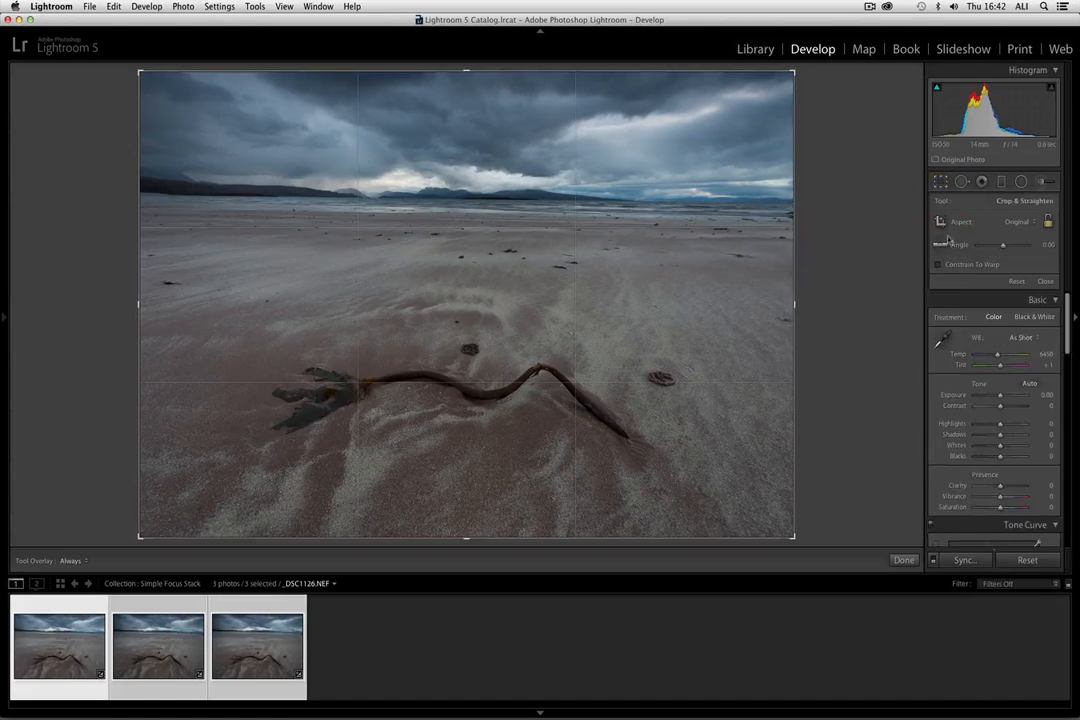
left_click(942, 243)
left_click_drag(788, 203, 143, 194)
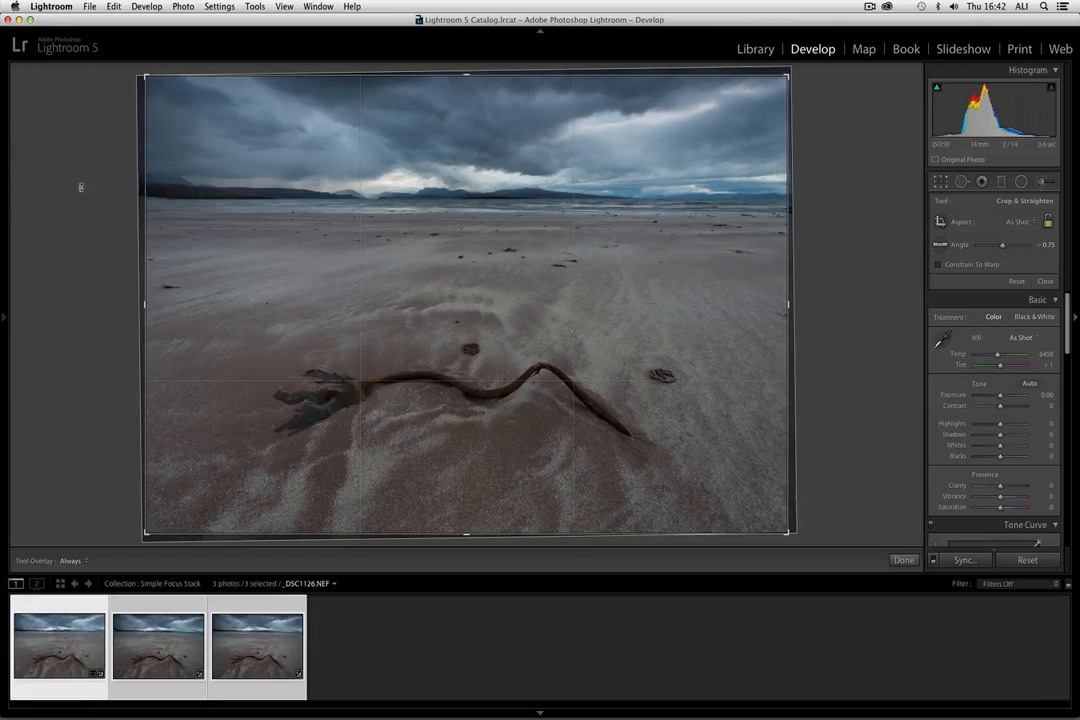
key("Return")
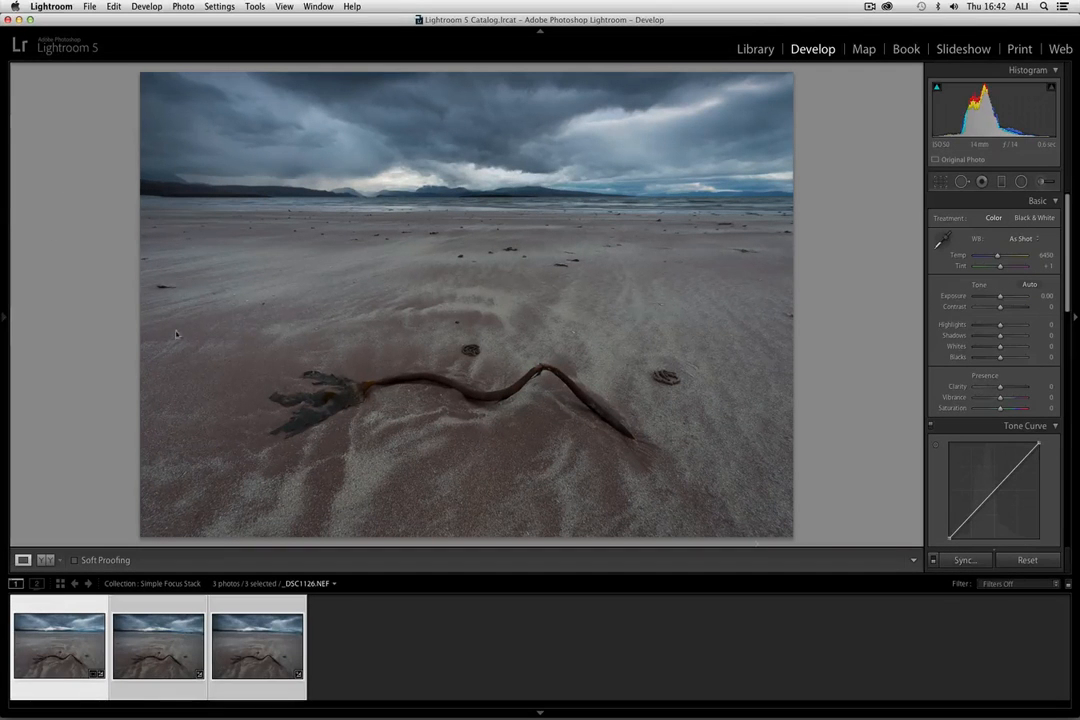
Synchronize all develop settings, including the crop, to the other two selected photos and check each frame.
left_click(964, 560)
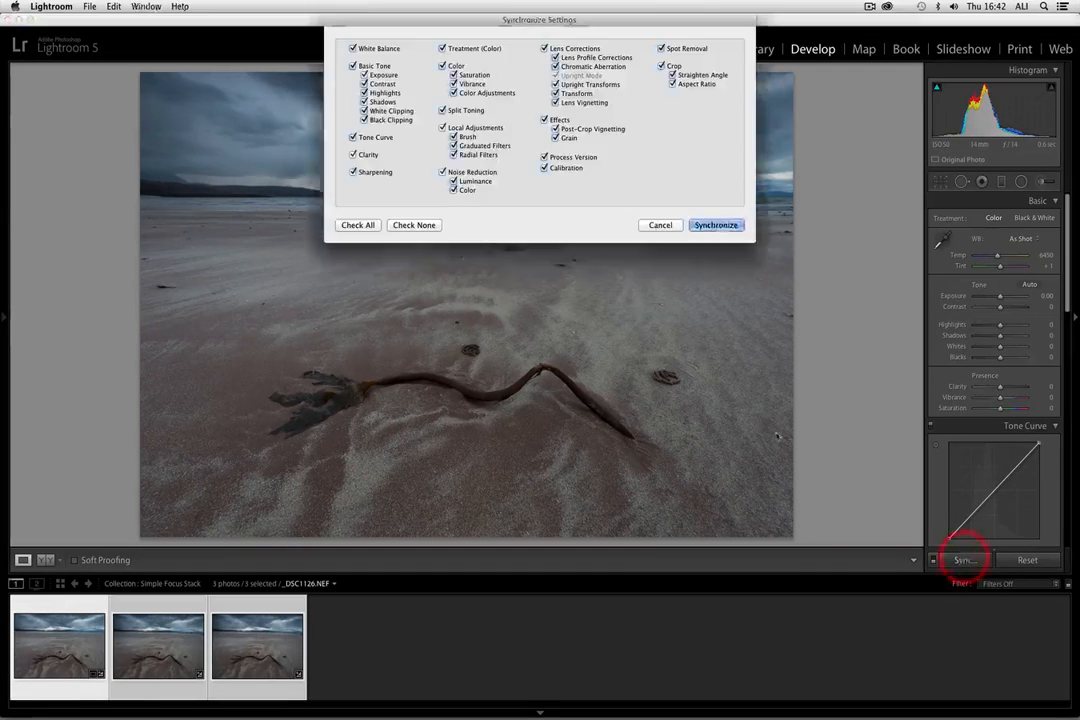
left_click(721, 225)
left_click(150, 648)
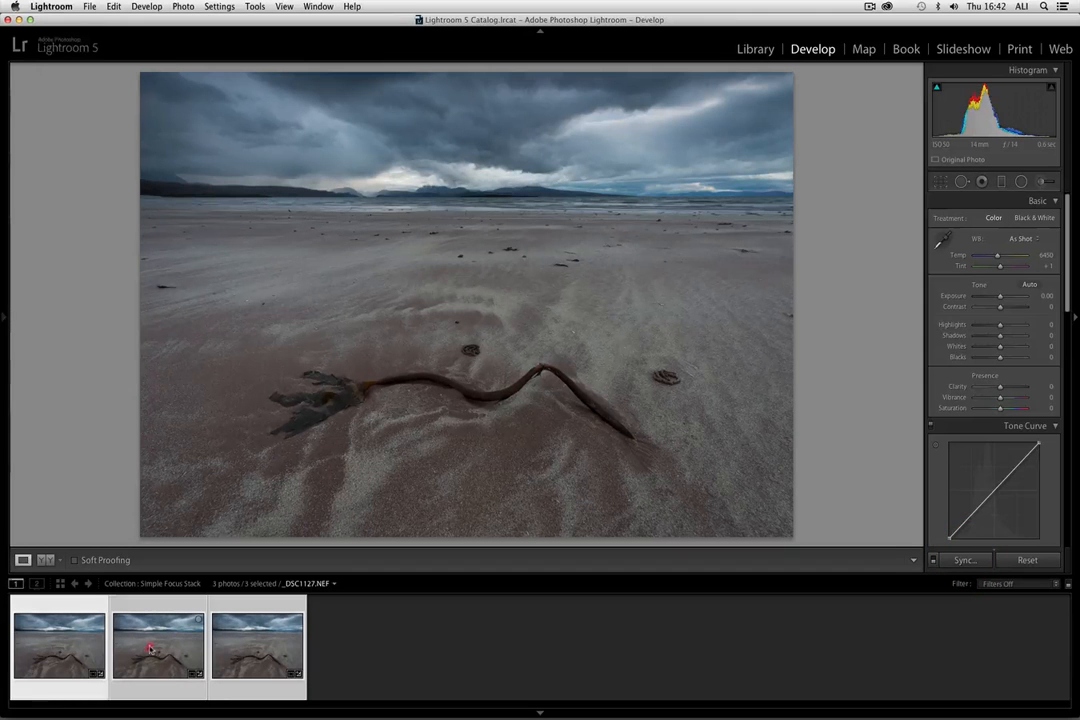
left_click(258, 643)
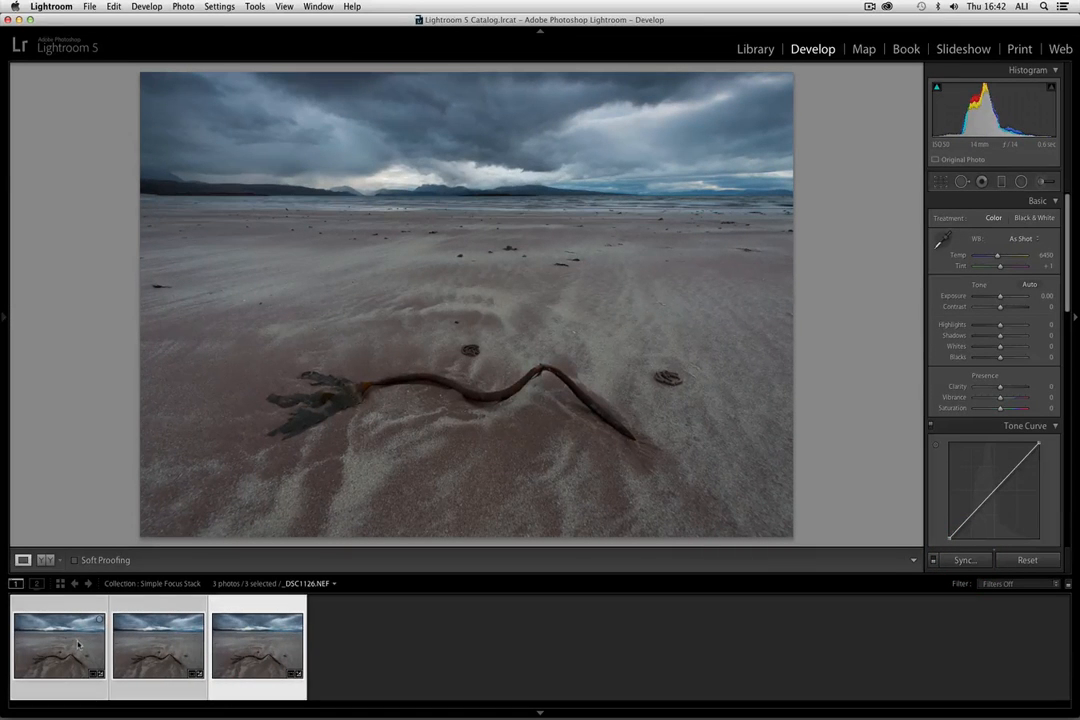
left_click(78, 645)
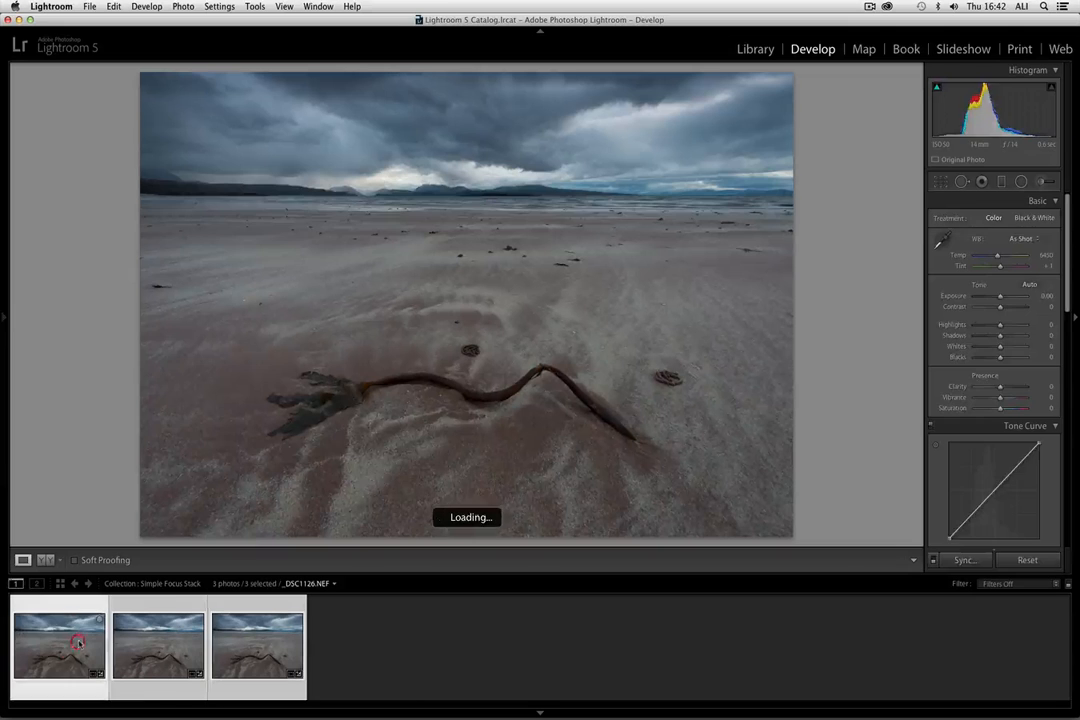
Open the three selected photos as layers of one document in Photoshop.
right_click(153, 636)
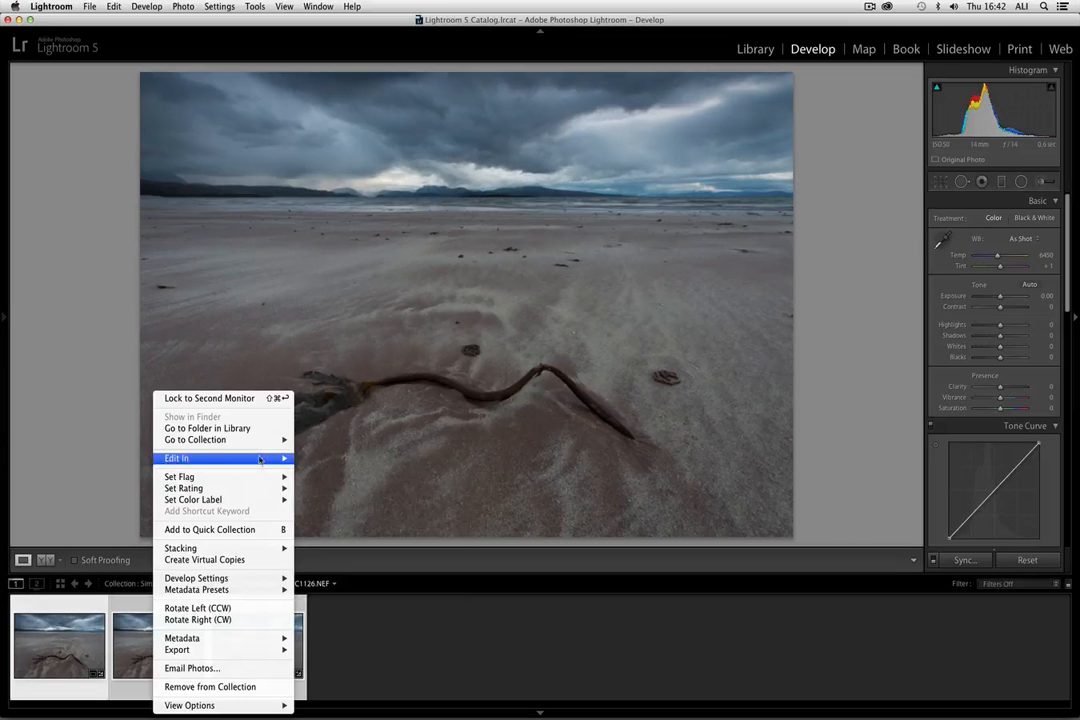
mouse_move(260, 459)
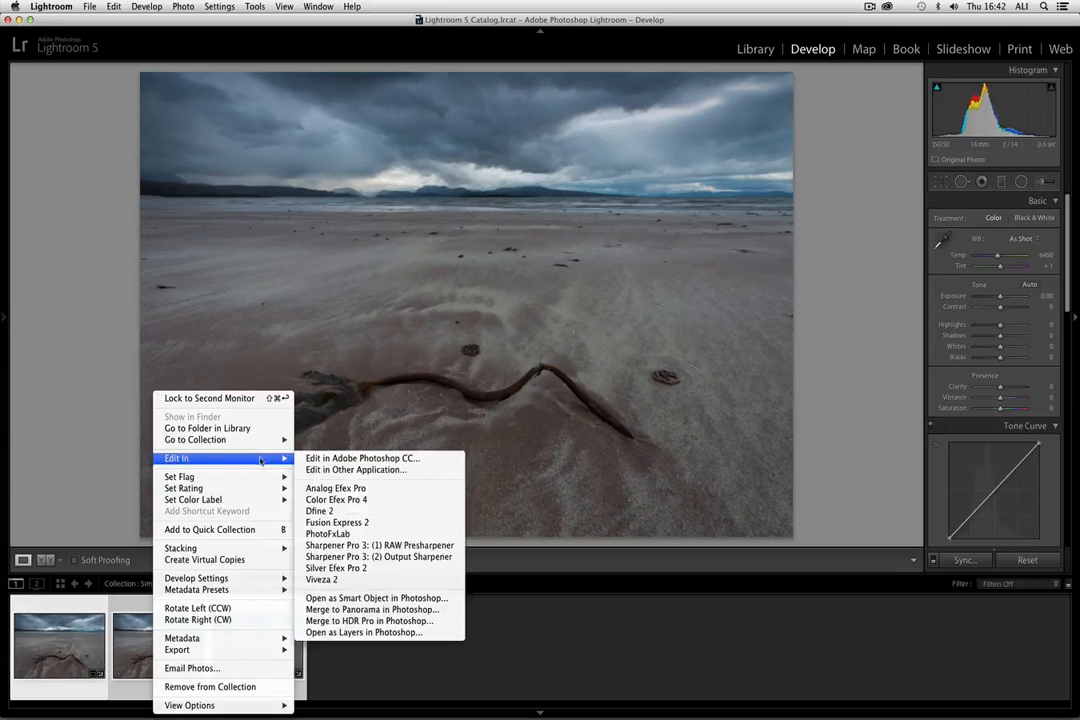
left_click(341, 634)
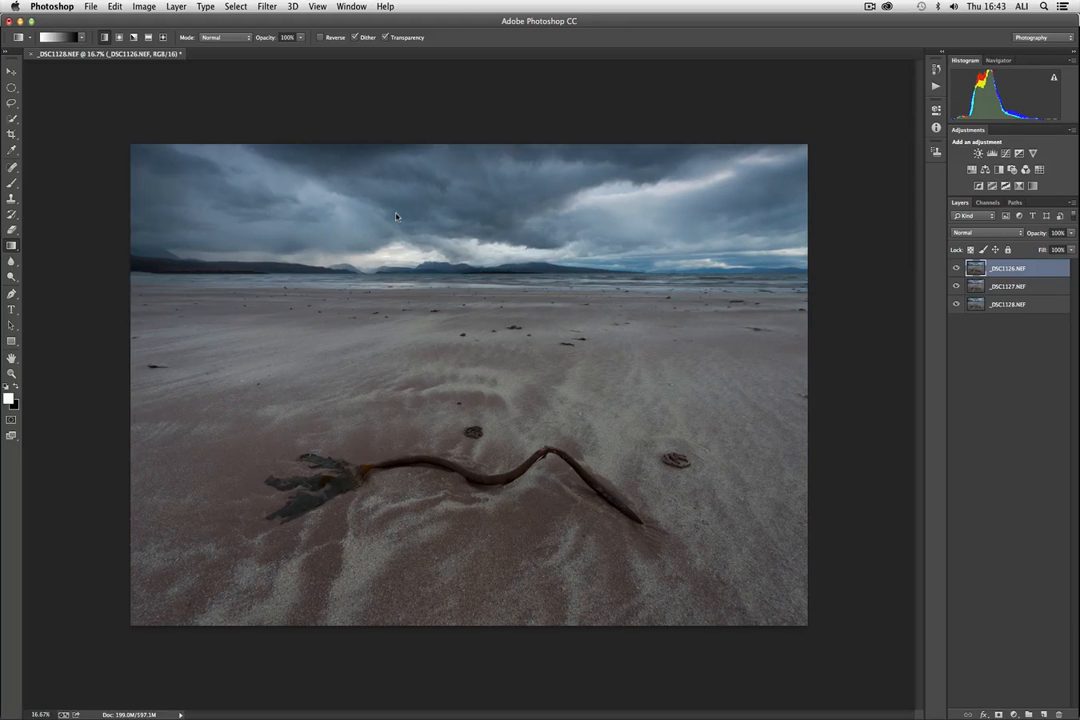
Compare the layers by hiding _DSC1126.NEF and _DSC1127.NEF, and examine the sharpness of the distant shoreline in _DSC1128.NEF.
left_click(954, 268)
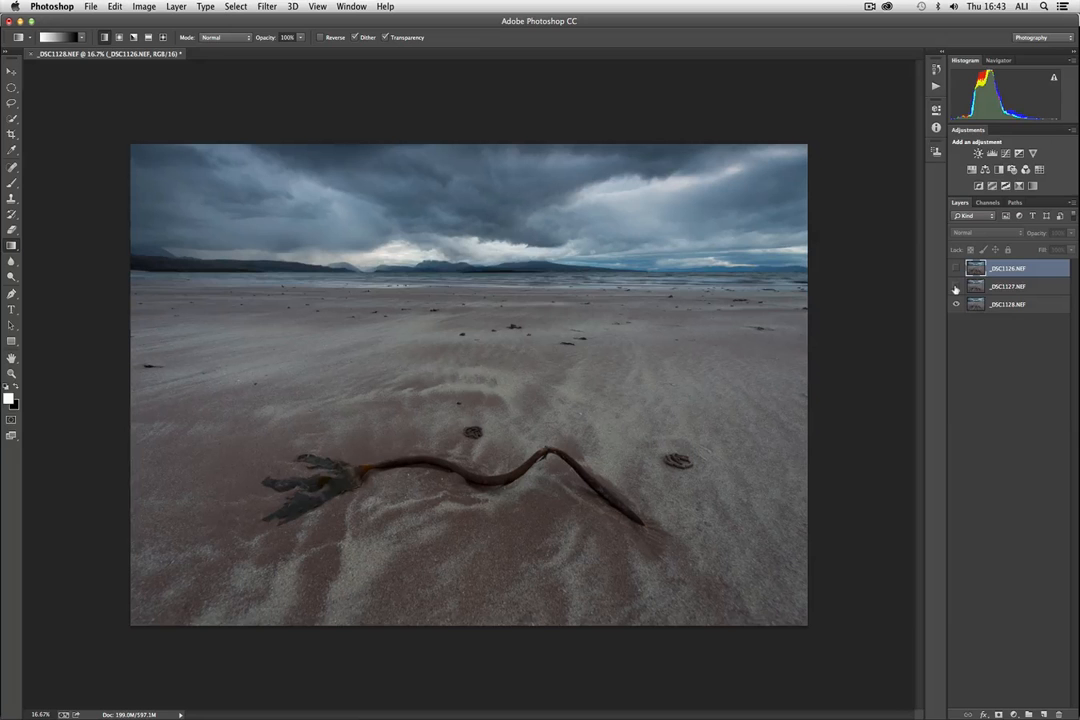
left_click(955, 287)
left_click(955, 268)
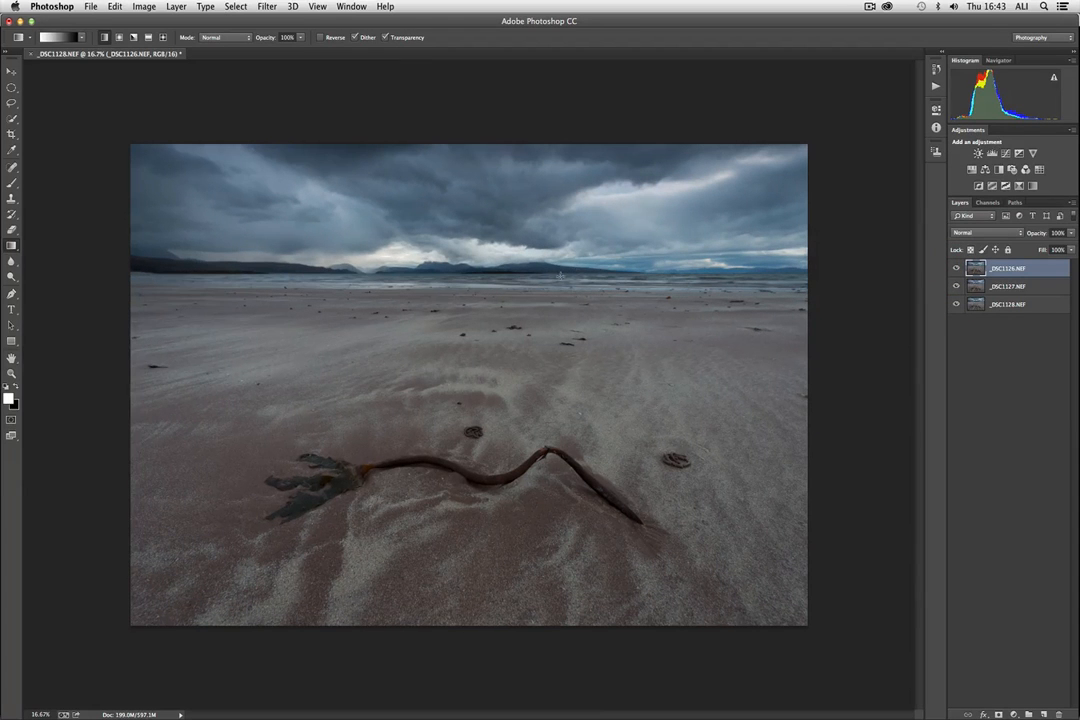
left_click(955, 268)
left_click(955, 287)
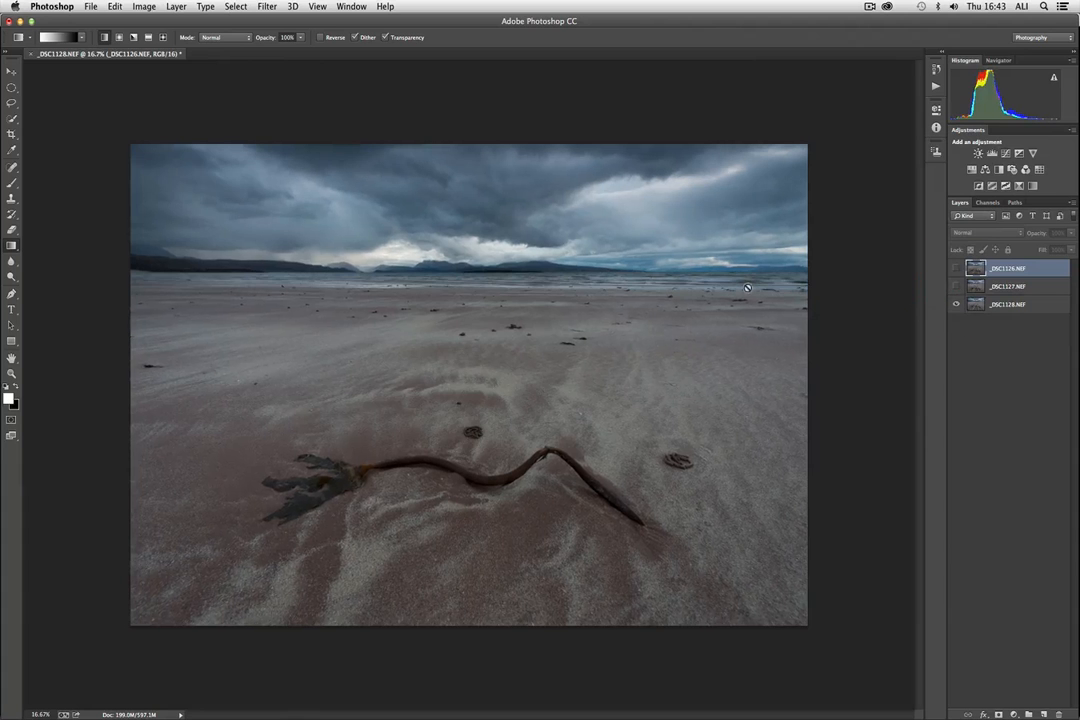
key("super+equal")
key("super+equal")
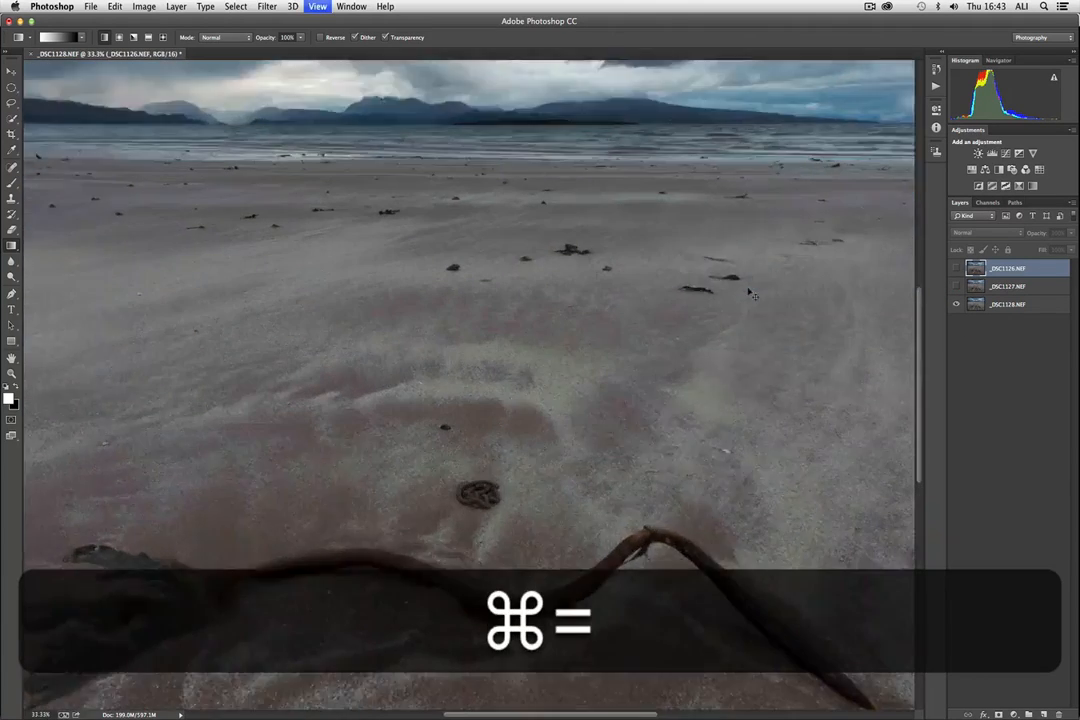
key("super+equal")
scroll(600, 268, "up", 3)
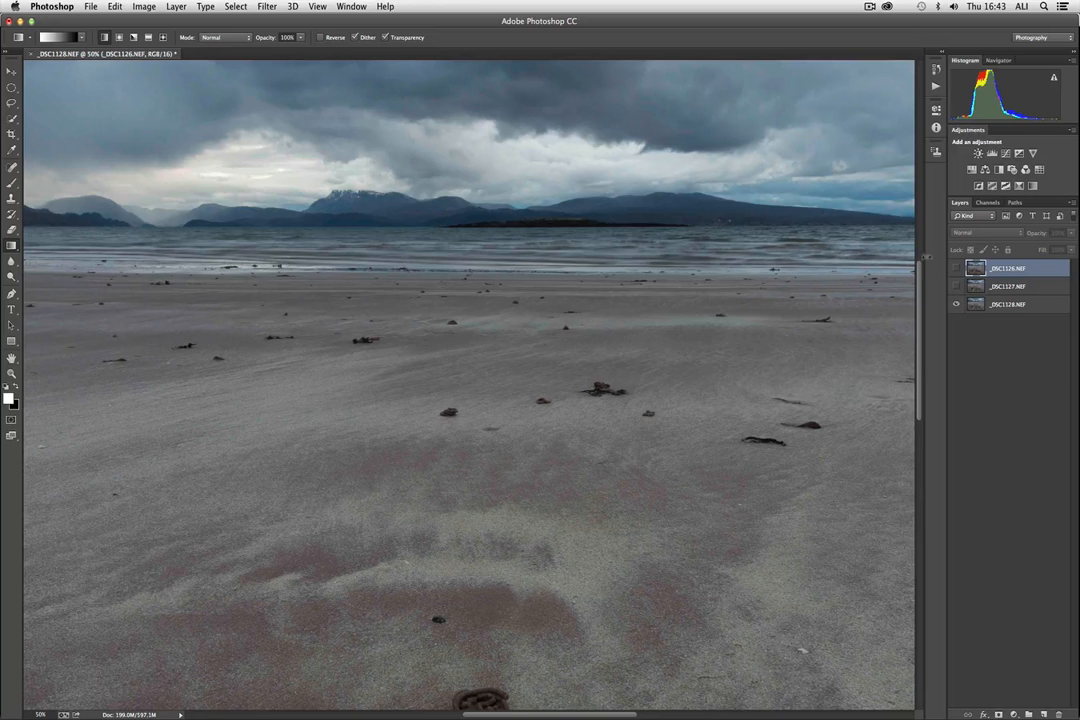
Duplicate the _DSC1128.NEF layer and name the copy Infinity.
left_click_drag(998, 306, 1043, 713)
double_click(1012, 304)
type("INfinity")
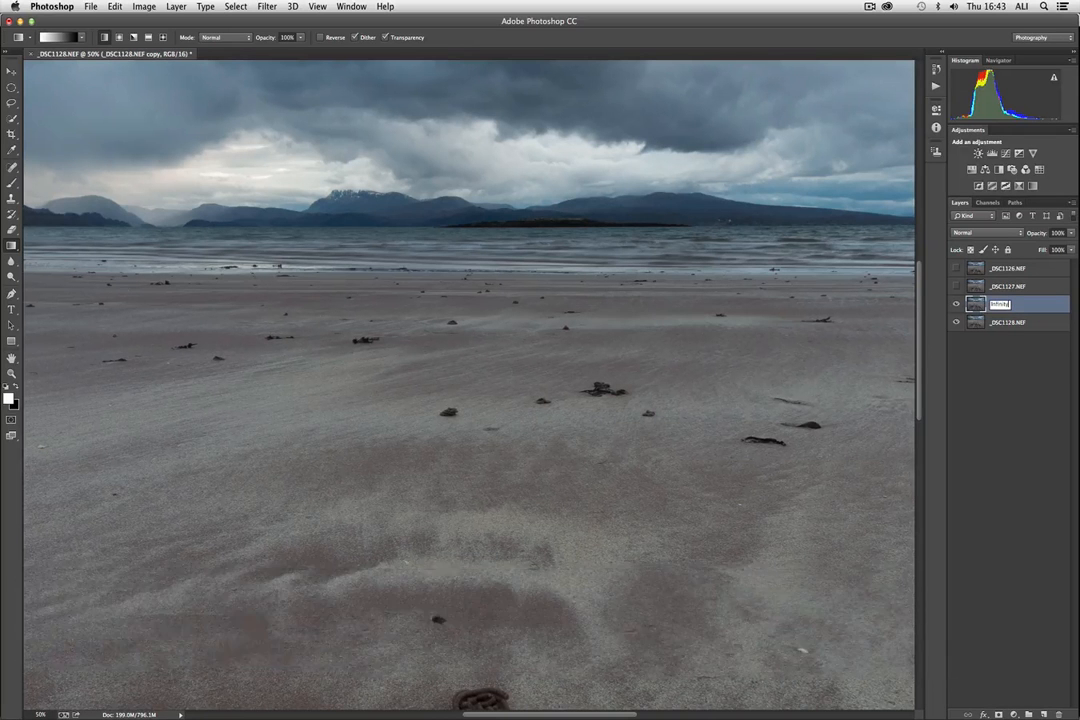
key("Return")
Move the Infinity layer to the top of the stack and show the _DSC1126.NEF and _DSC1127.NEF layers.
left_click_drag(977, 305, 973, 260)
left_click(955, 286)
left_click(955, 304)
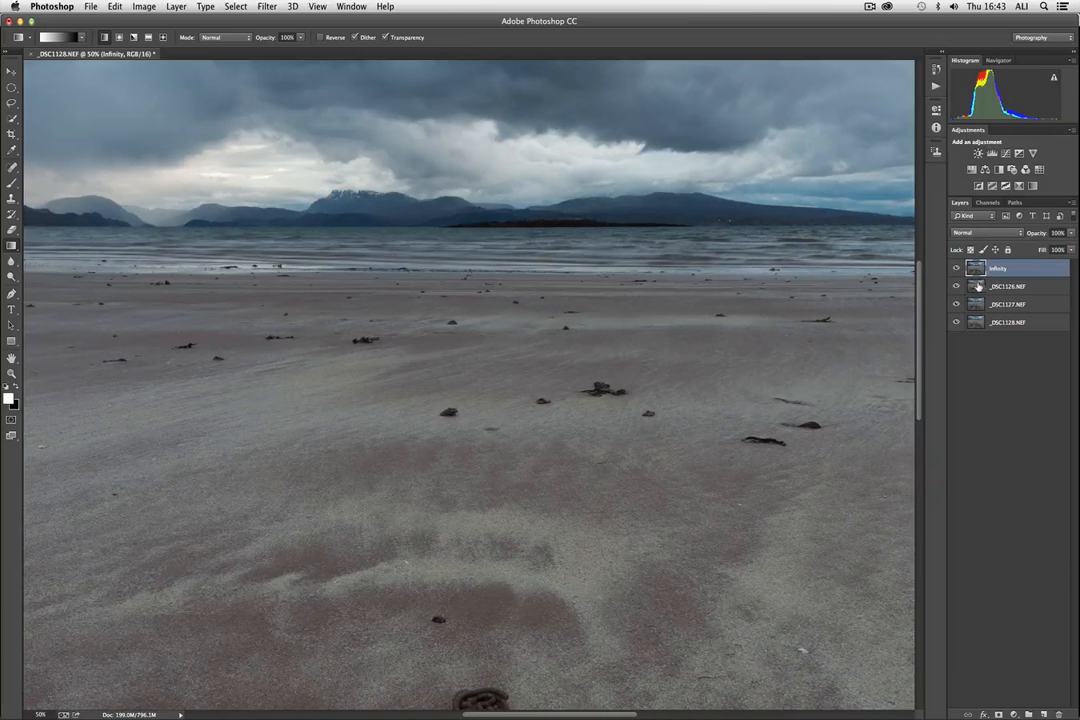
Select all four layers and auto-align them with the Auto projection.
key("super+minus")
key("super+minus")
key("super+minus")
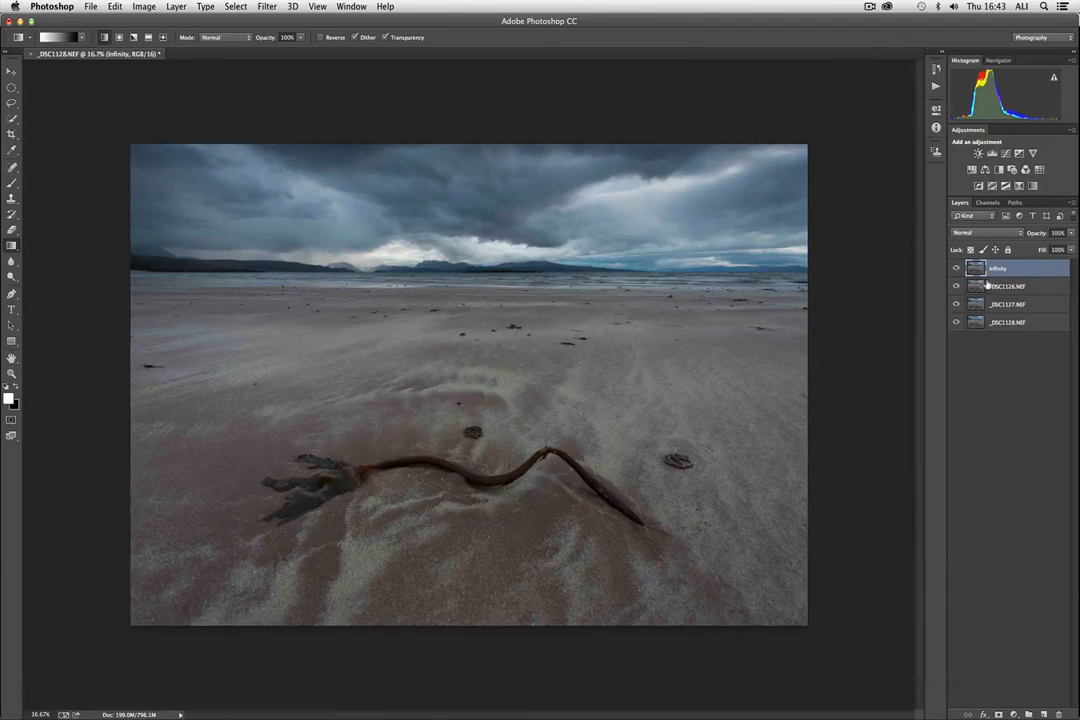
left_click(985, 286, "shift")
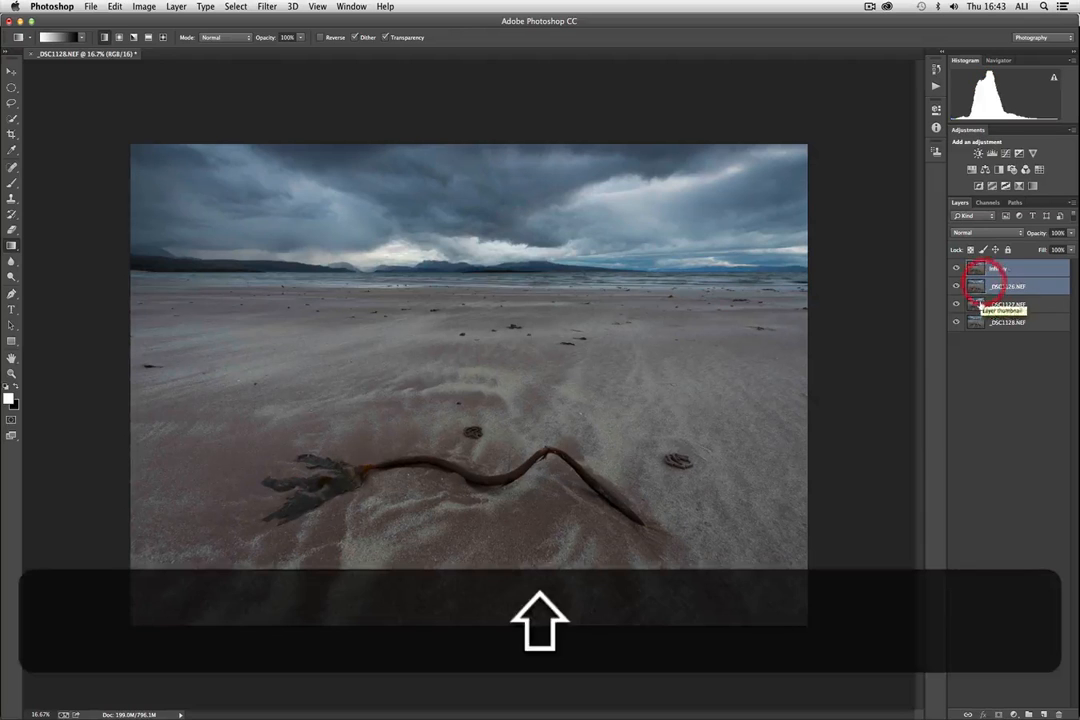
left_click(985, 304, "shift")
left_click(986, 321, "shift")
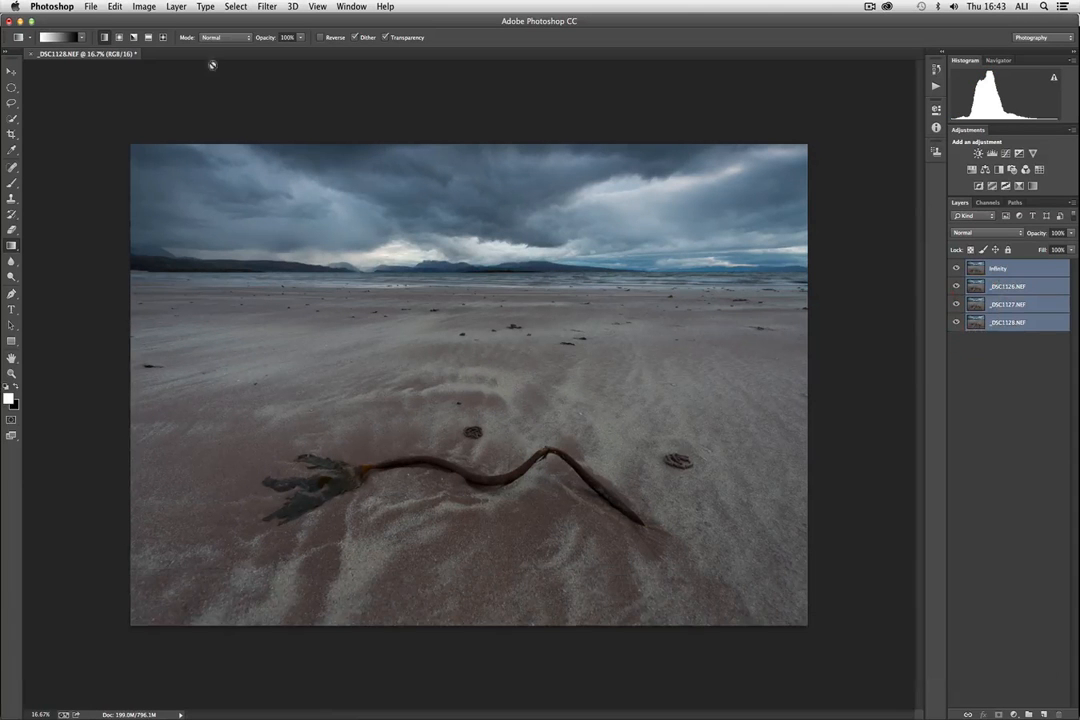
left_click(115, 7)
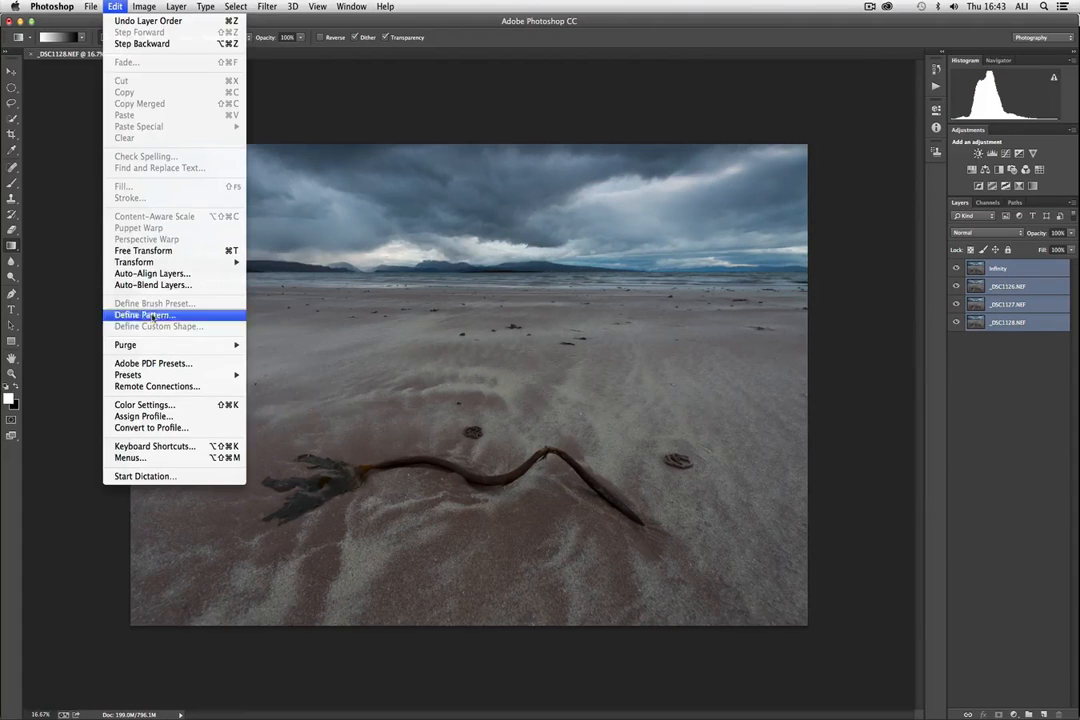
left_click(158, 273)
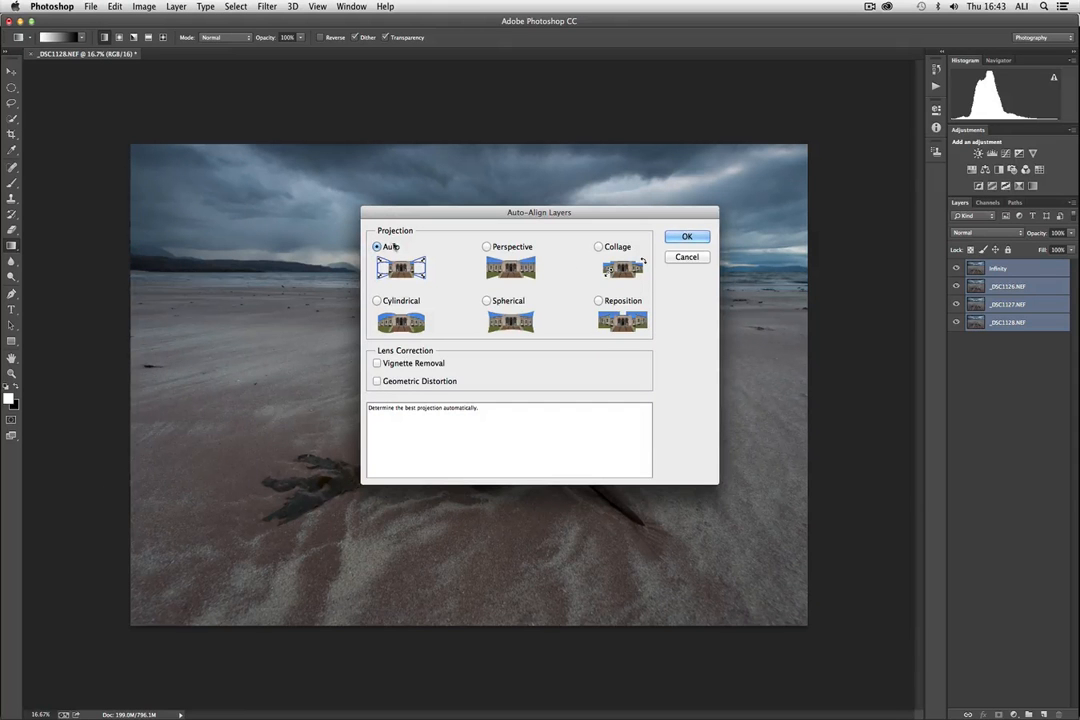
left_click(687, 236)
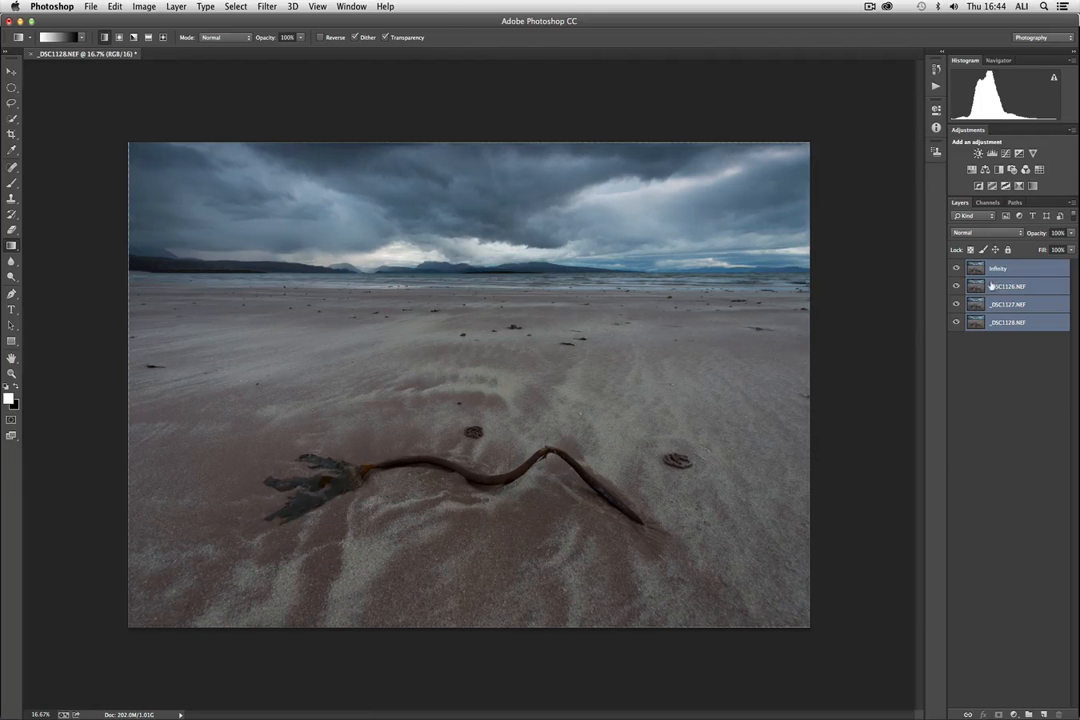
Hide the Infinity layer and auto-blend the three _DSC layers using Stack Images with Seamless Tones and Colors.
left_click(957, 269)
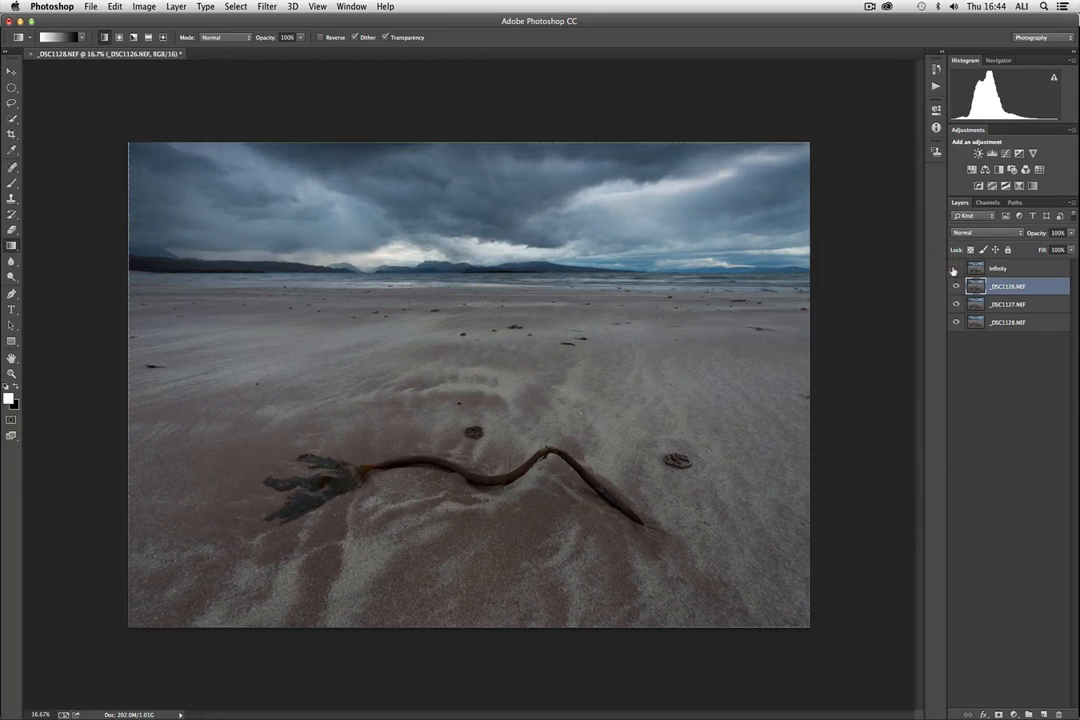
left_click(985, 304, "shift")
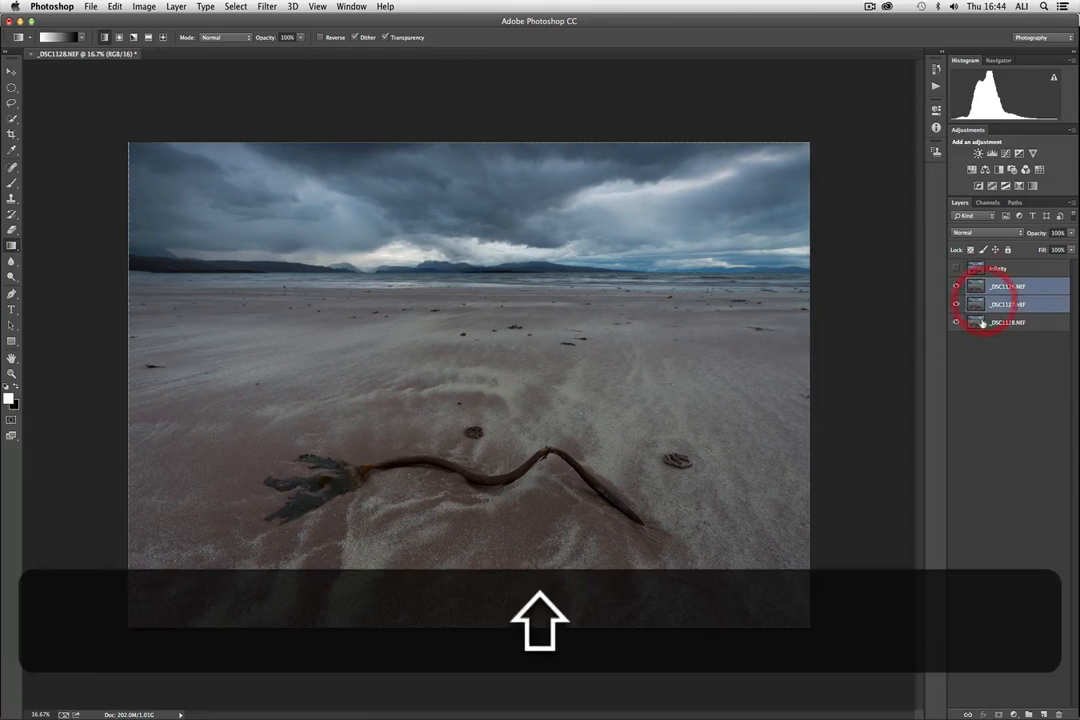
left_click(978, 320, "shift")
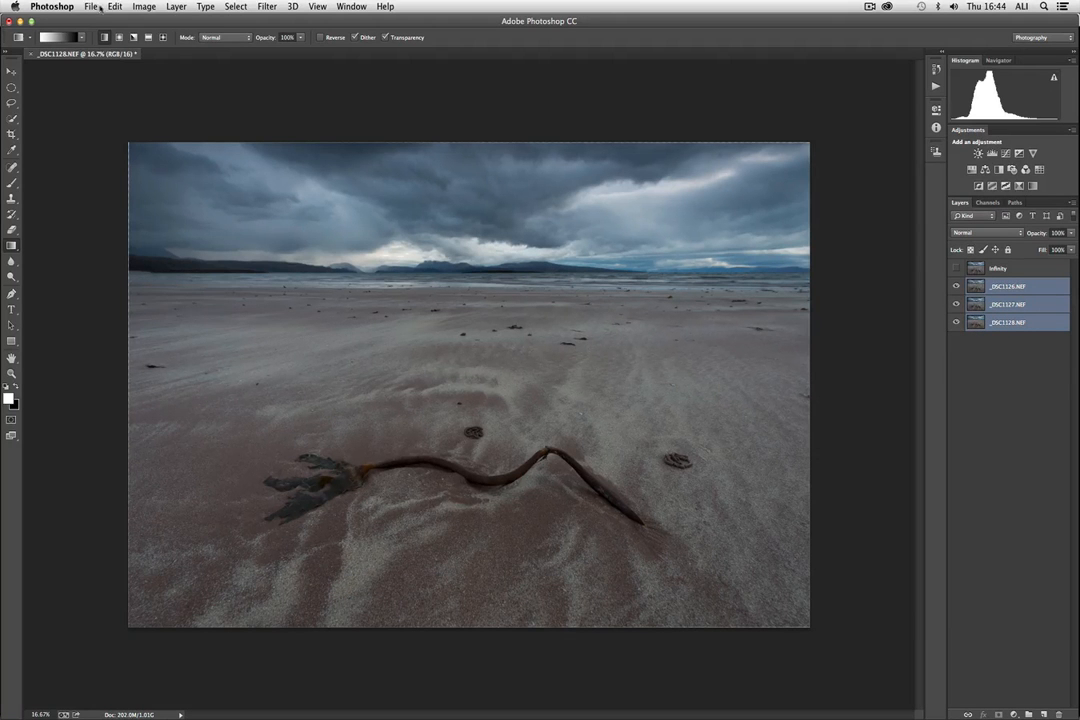
left_click(112, 6)
left_click(140, 283)
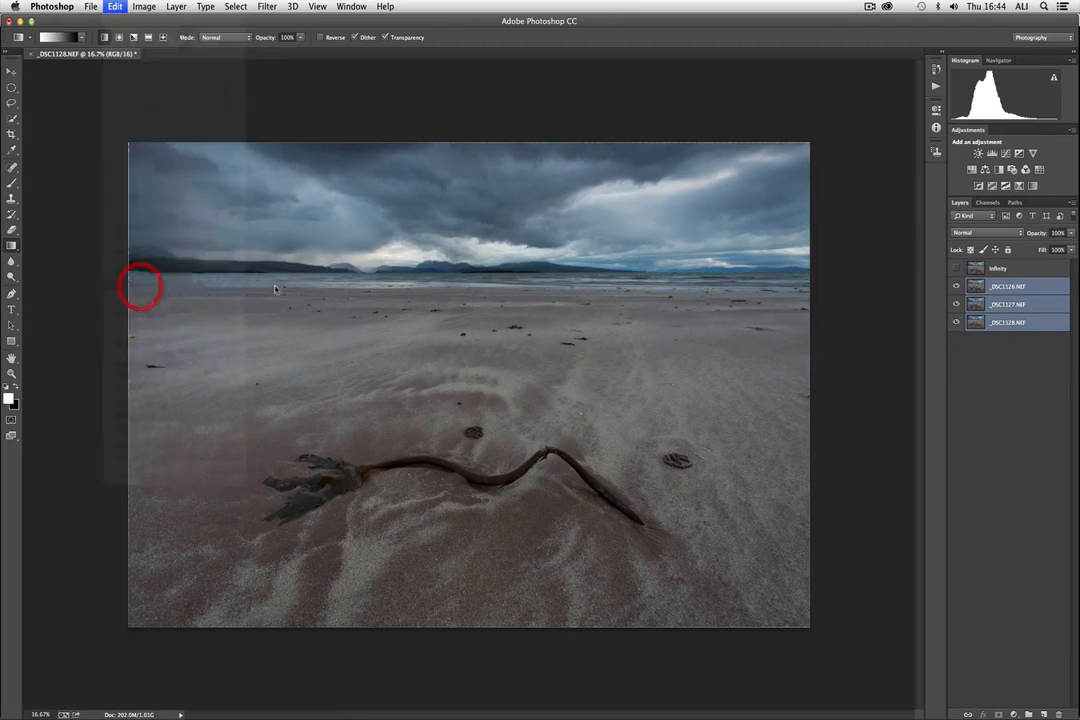
left_click(462, 352)
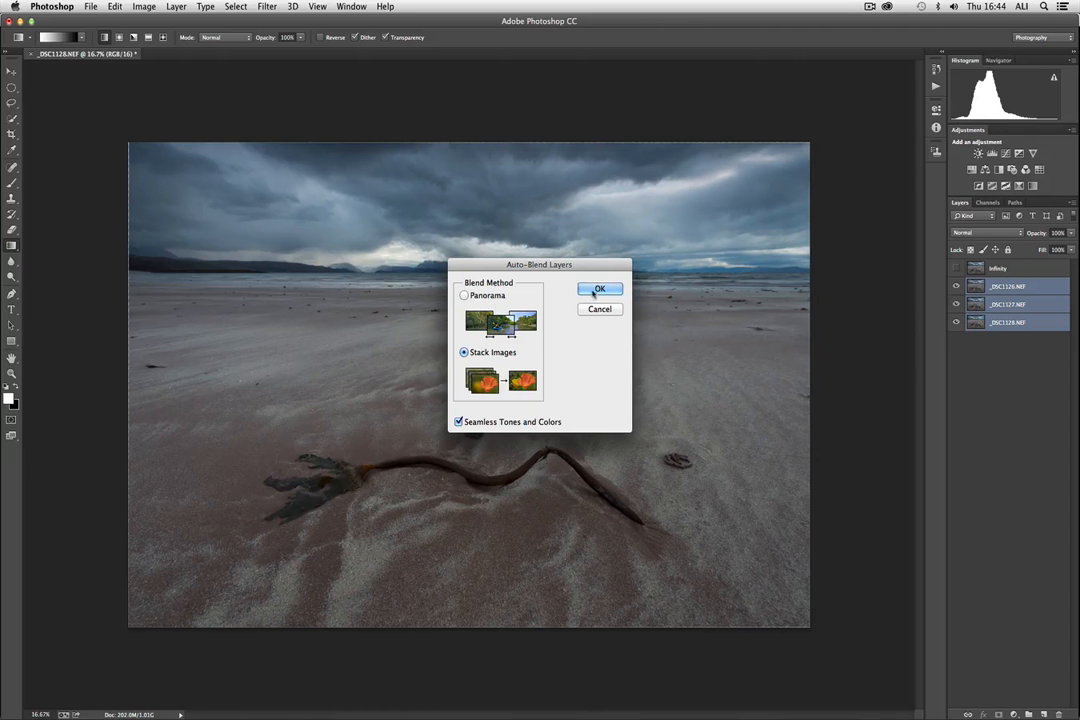
left_click(592, 289)
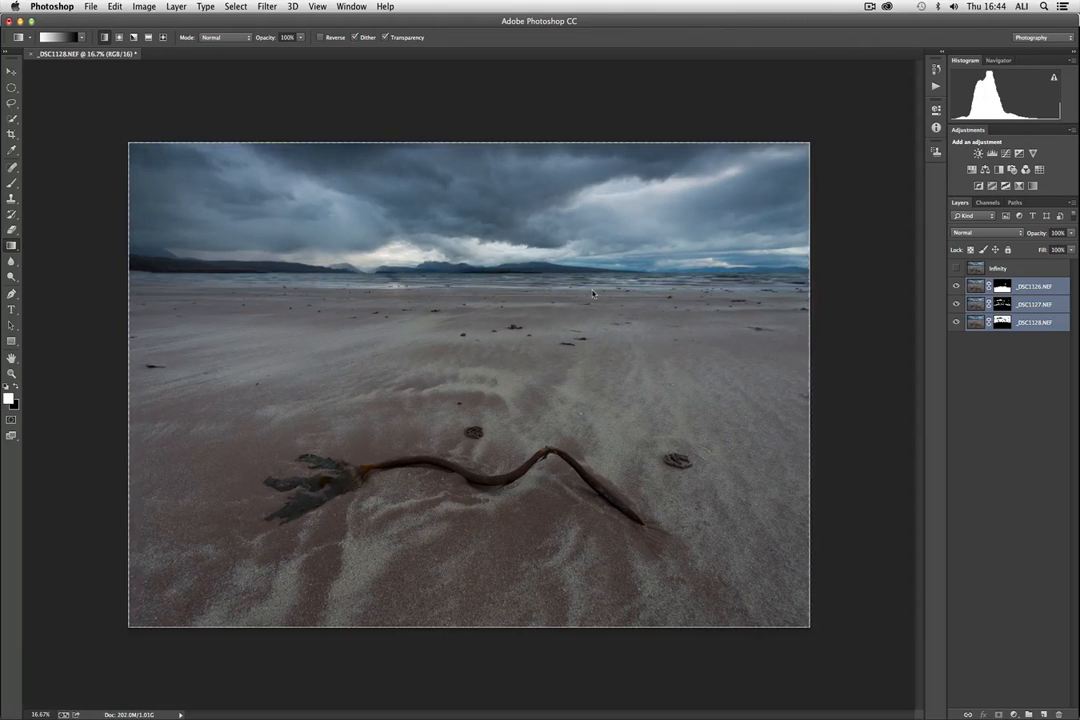
Examine the blended image up close, checking the seaweed foreground and the waves along the full width of the horizon for blending flaws.
key("super+equal")
key("super+equal")
key("super+equal")
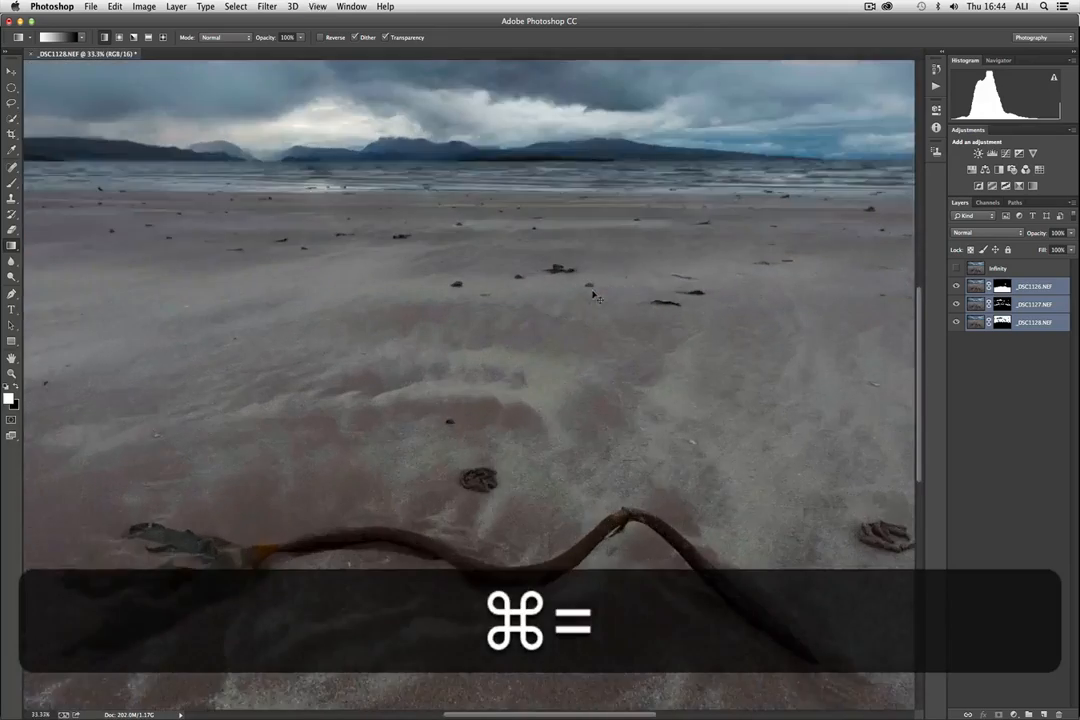
scroll(461, 302, "up", 10)
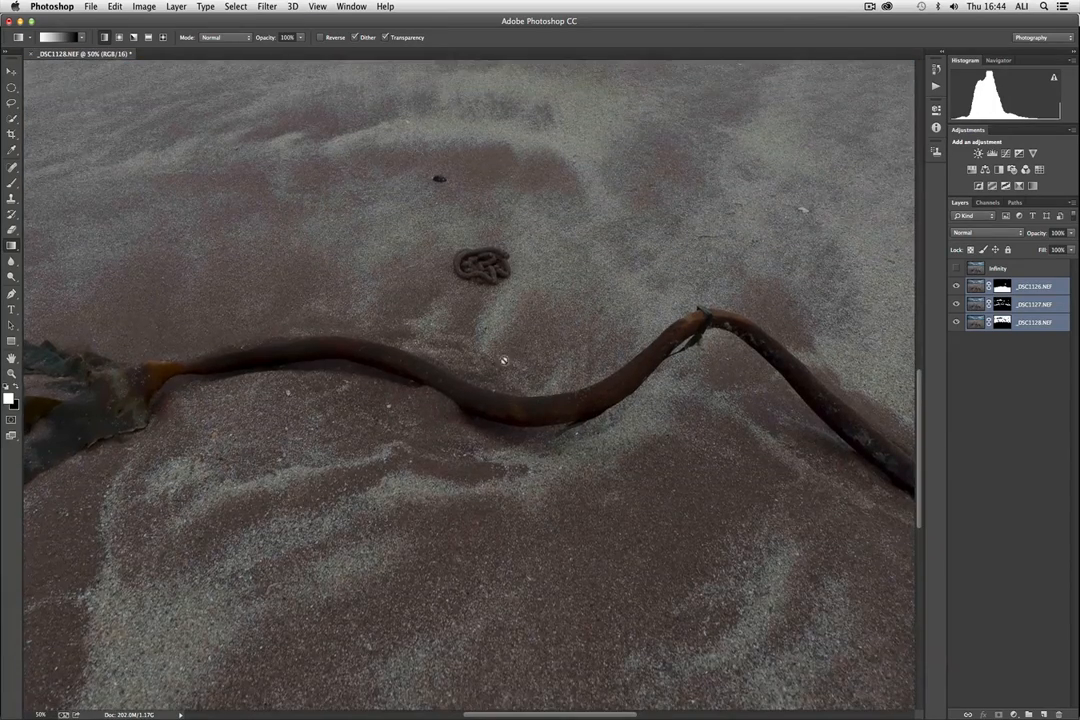
scroll(461, 302, "up", 2)
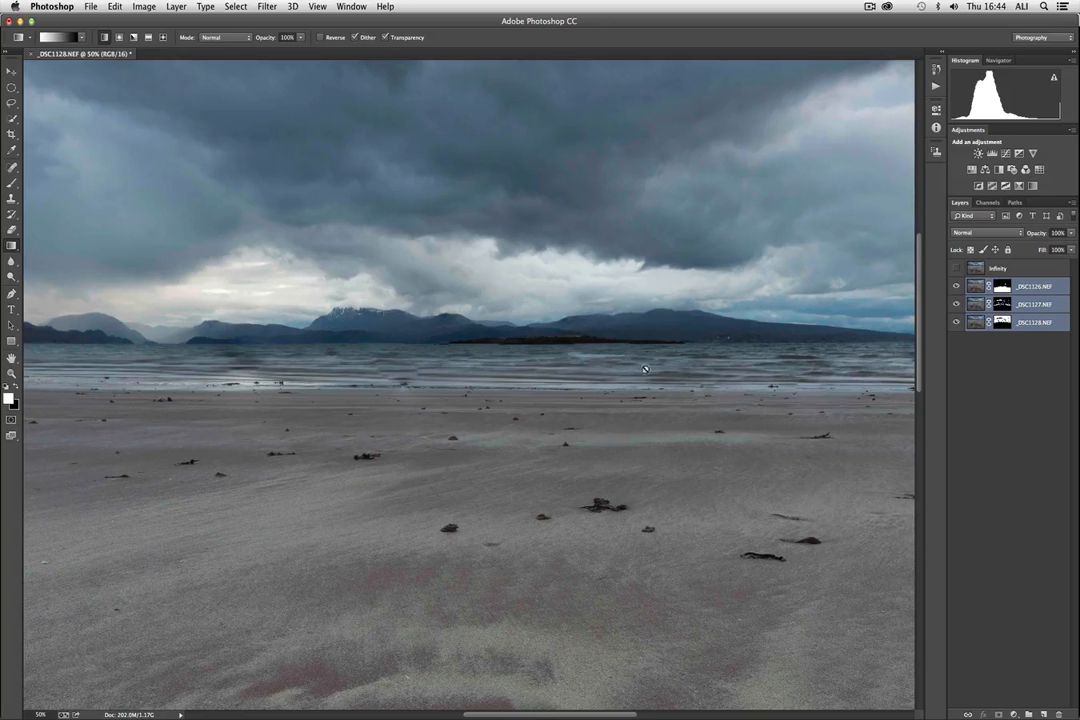
scroll(643, 370, "right", 10)
scroll(643, 370, "right", 5)
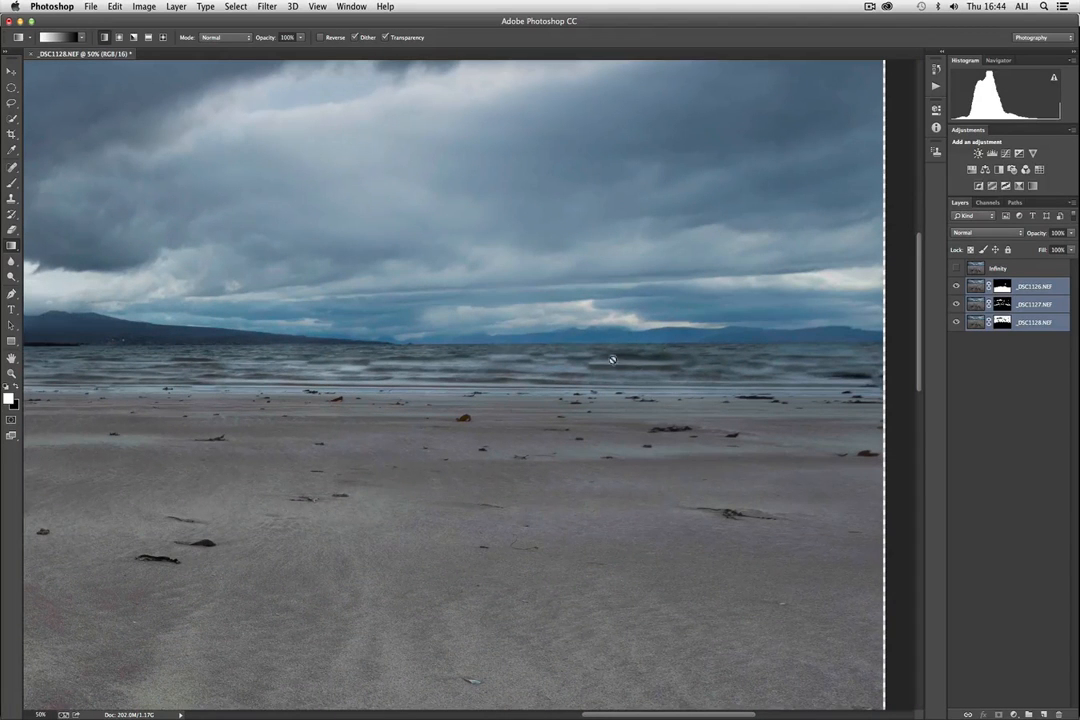
scroll(645, 362, "left", 3)
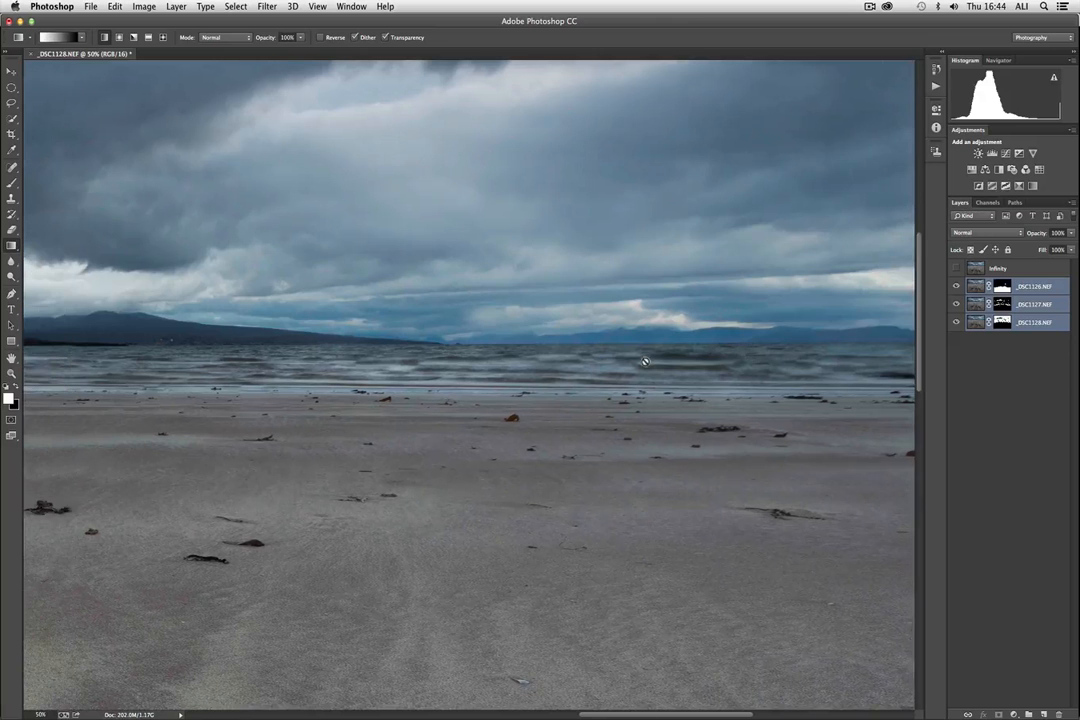
scroll(630, 363, "left", 5)
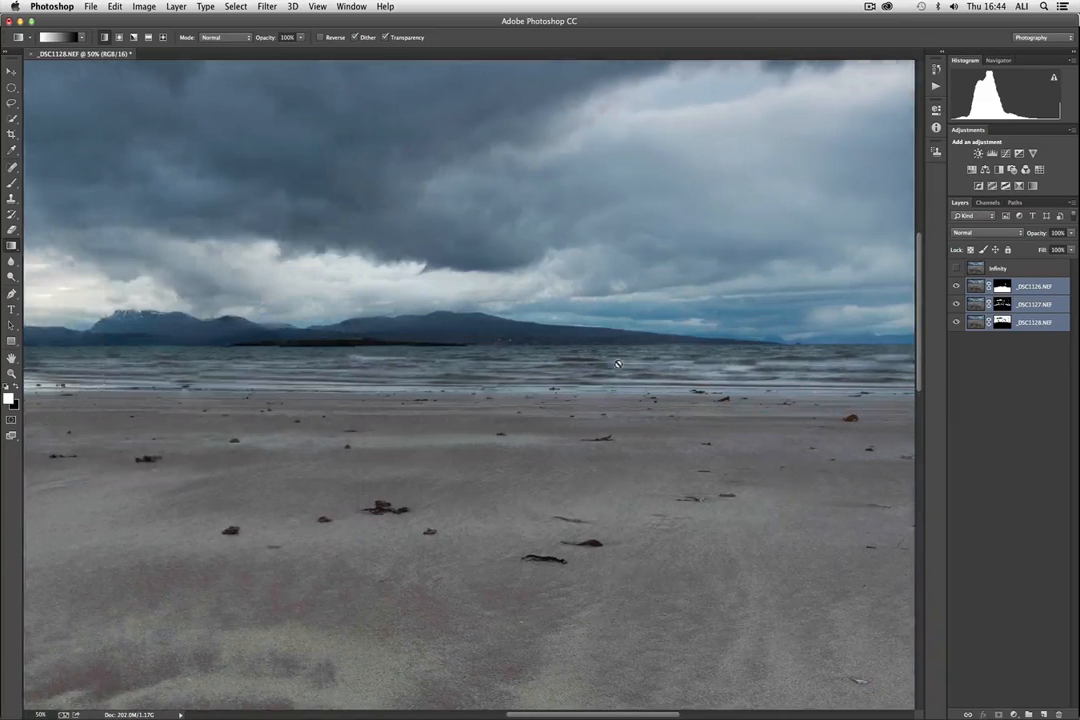
scroll(618, 364, "left", 10)
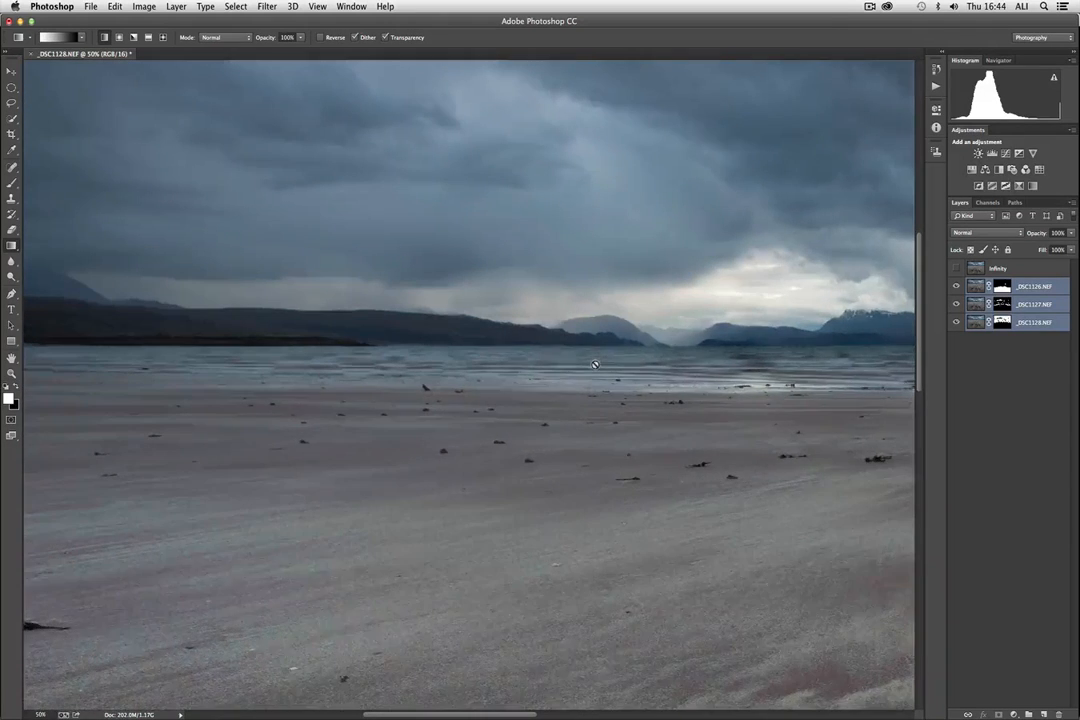
scroll(509, 365, "left", 5)
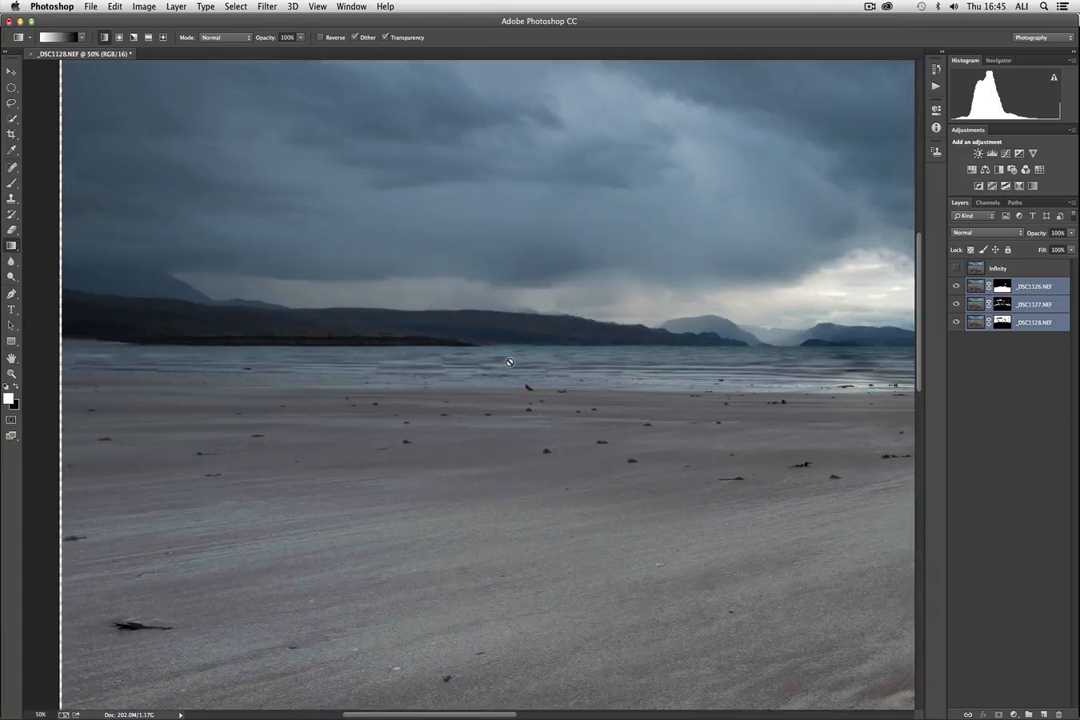
scroll(509, 362, "right", 8)
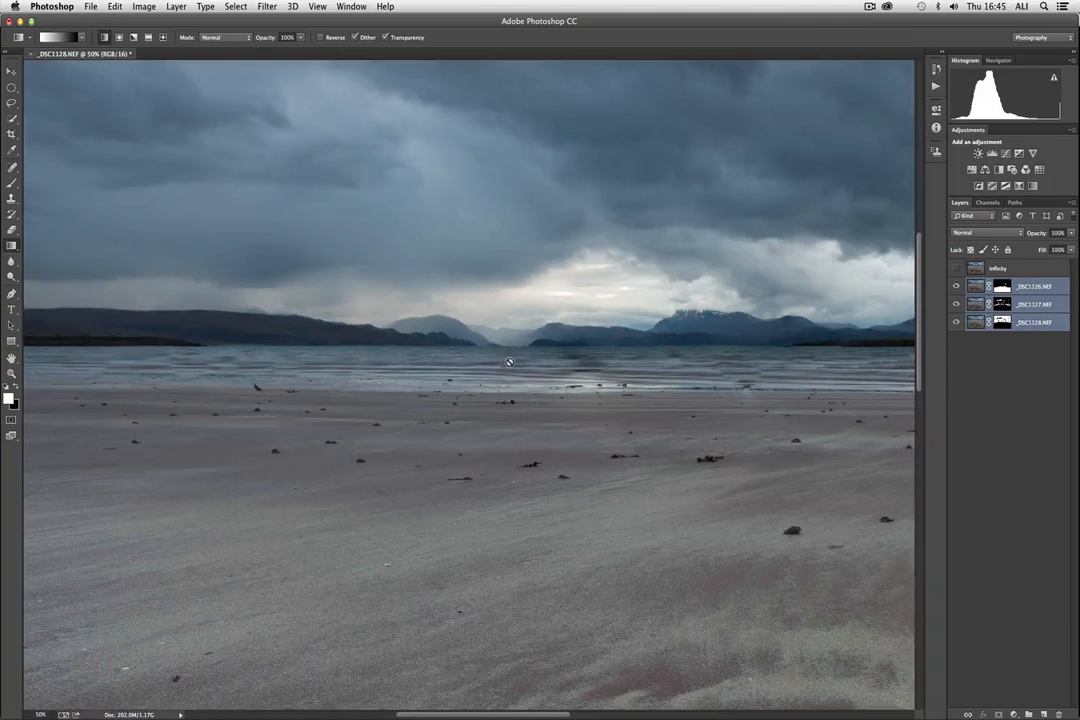
scroll(509, 362, "right", 5)
key("super+minus")
key("super+minus")
key("super+minus")
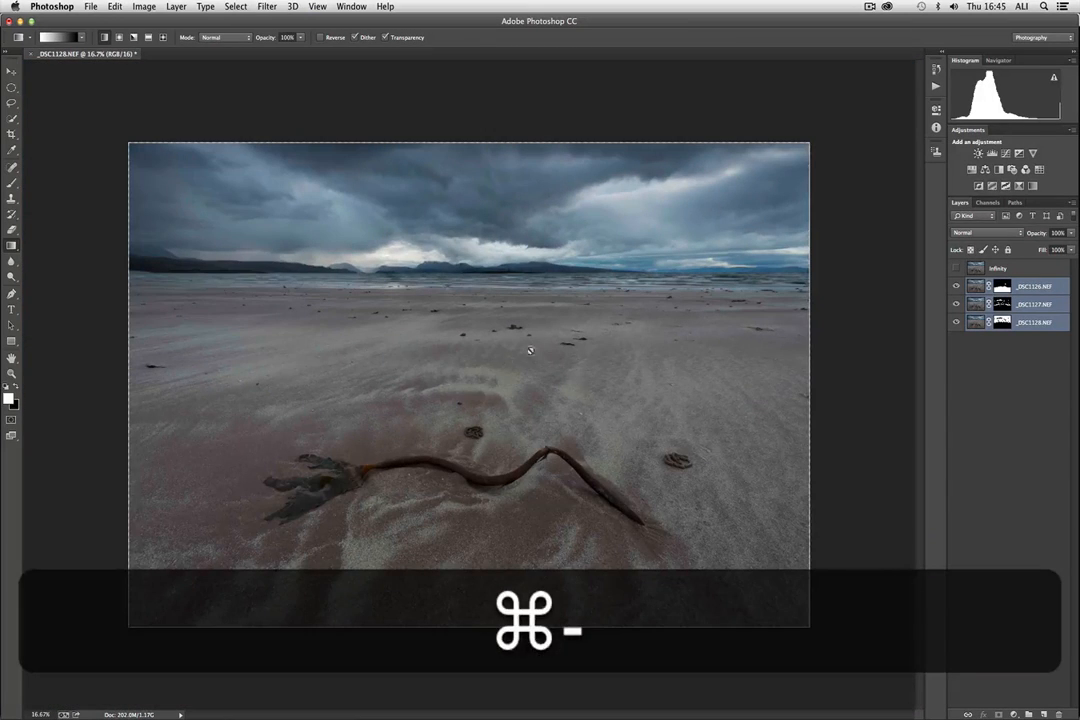
Show the Infinity layer and add a layer mask with a short vertical white-to-black gradient just below the shoreline, keeping its sea and sky.
left_click(956, 268)
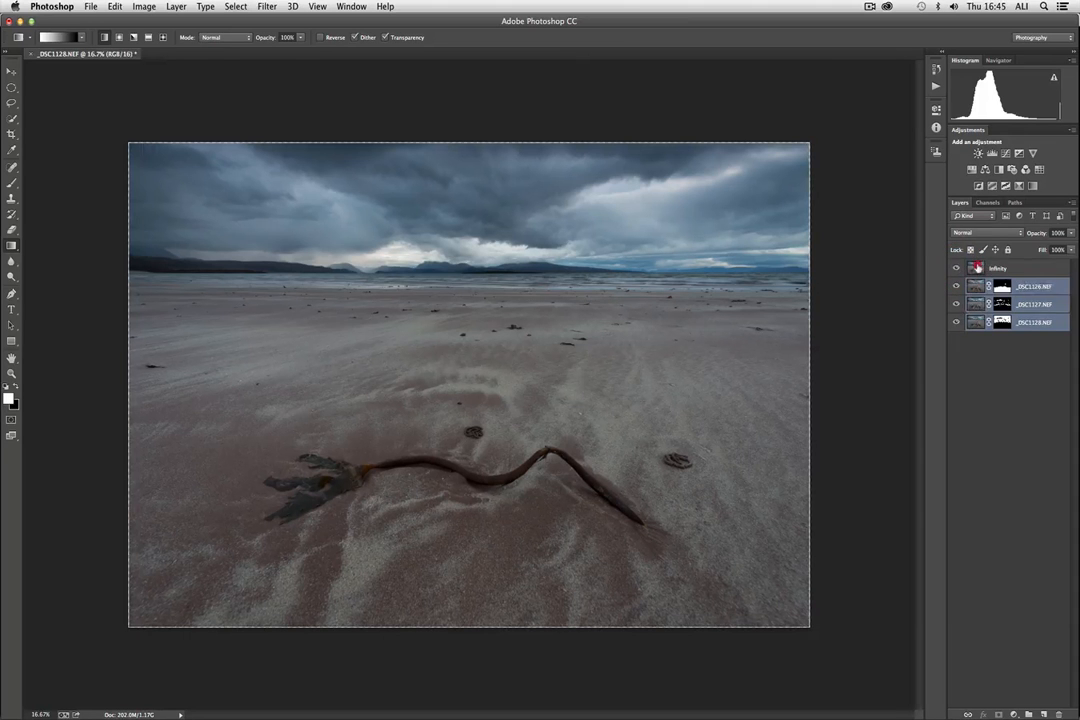
left_click(993, 269)
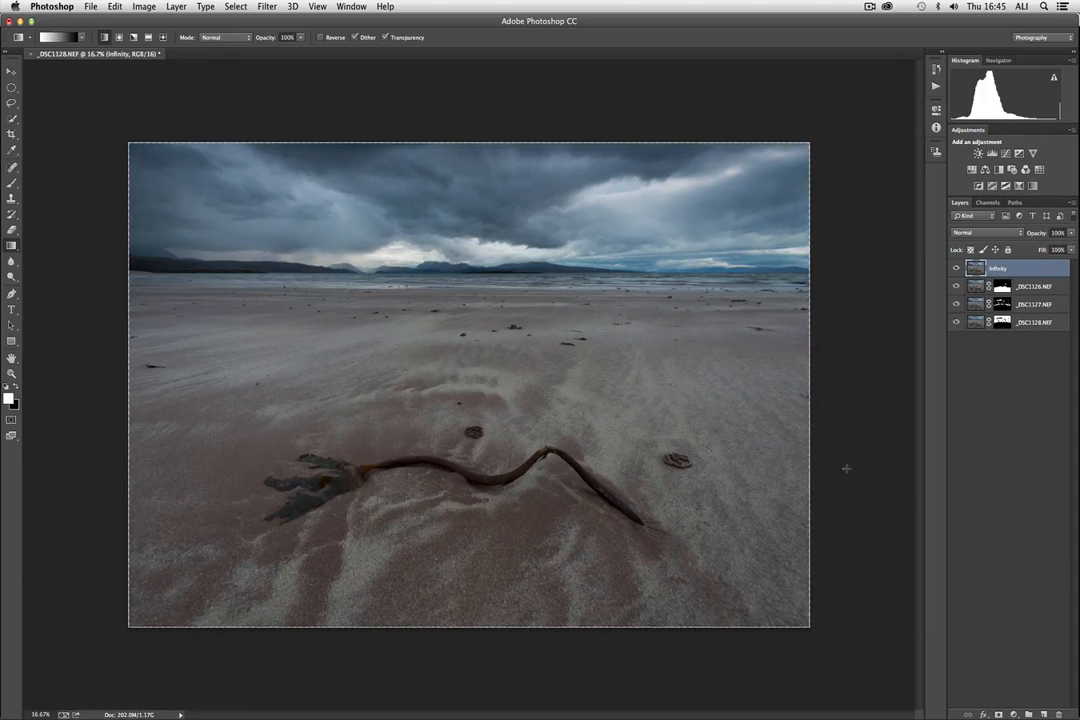
left_click(998, 714)
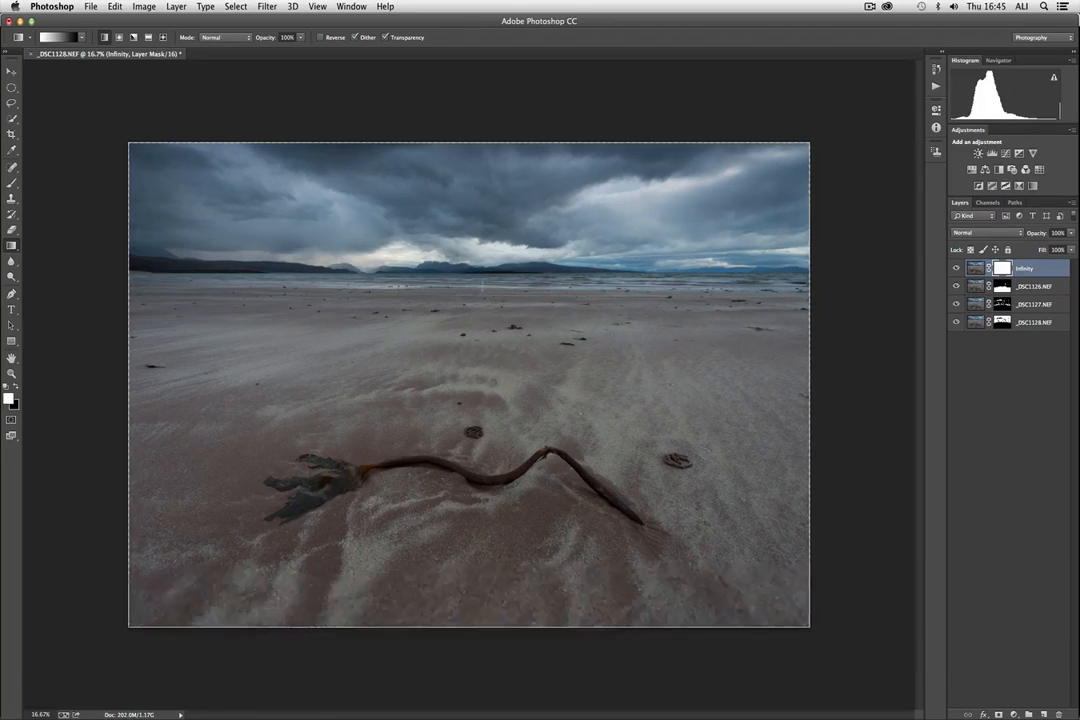
left_click(483, 287, "shift")
left_click_drag(483, 335, 483, 335)
Inspect the masked composite up close, checking the sea, the mask transition on the sand and the seaweed foreground.
key("super+equal")
key("super+equal")
key("super+equal")
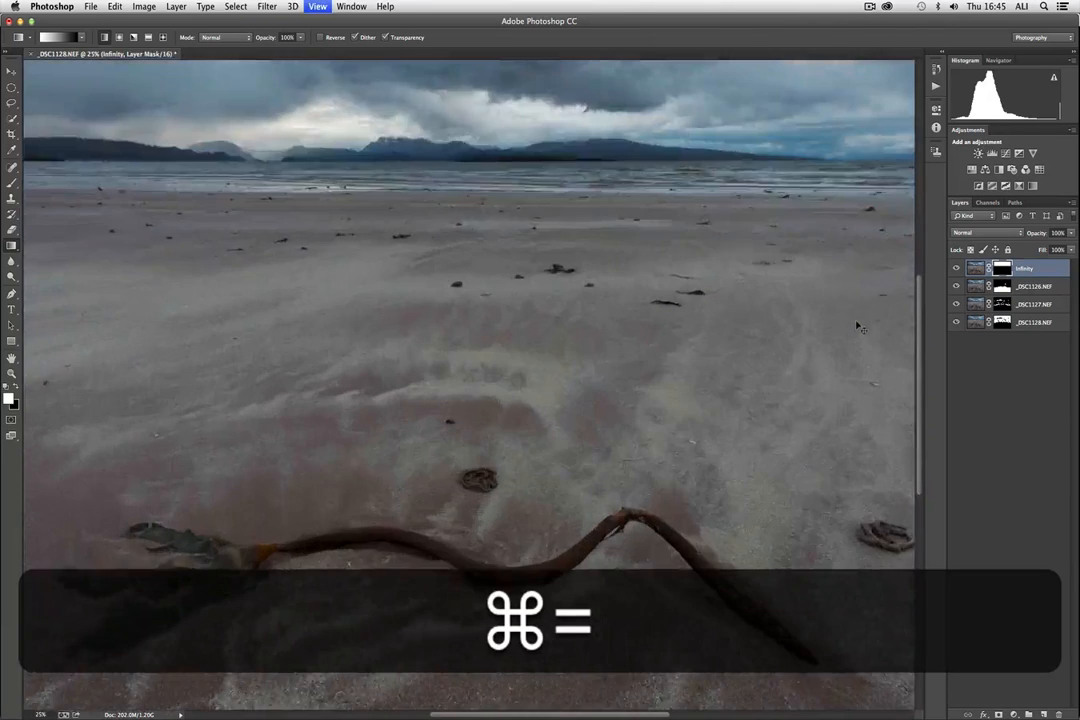
scroll(468, 380, "up", 5)
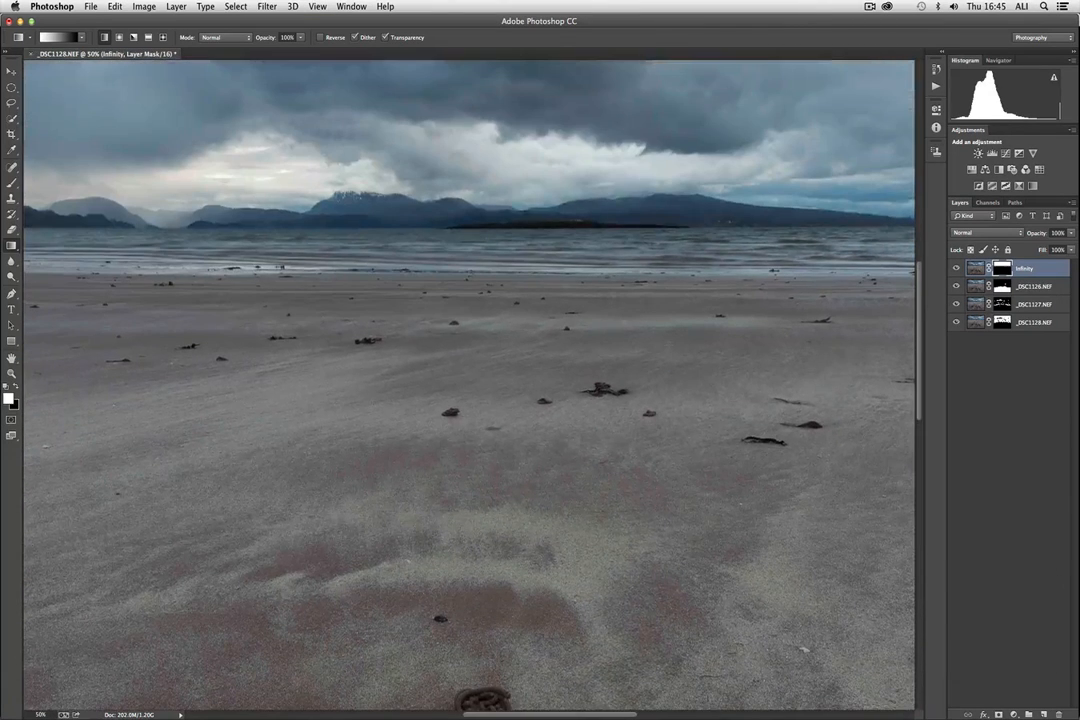
scroll(534, 225, "up", 1)
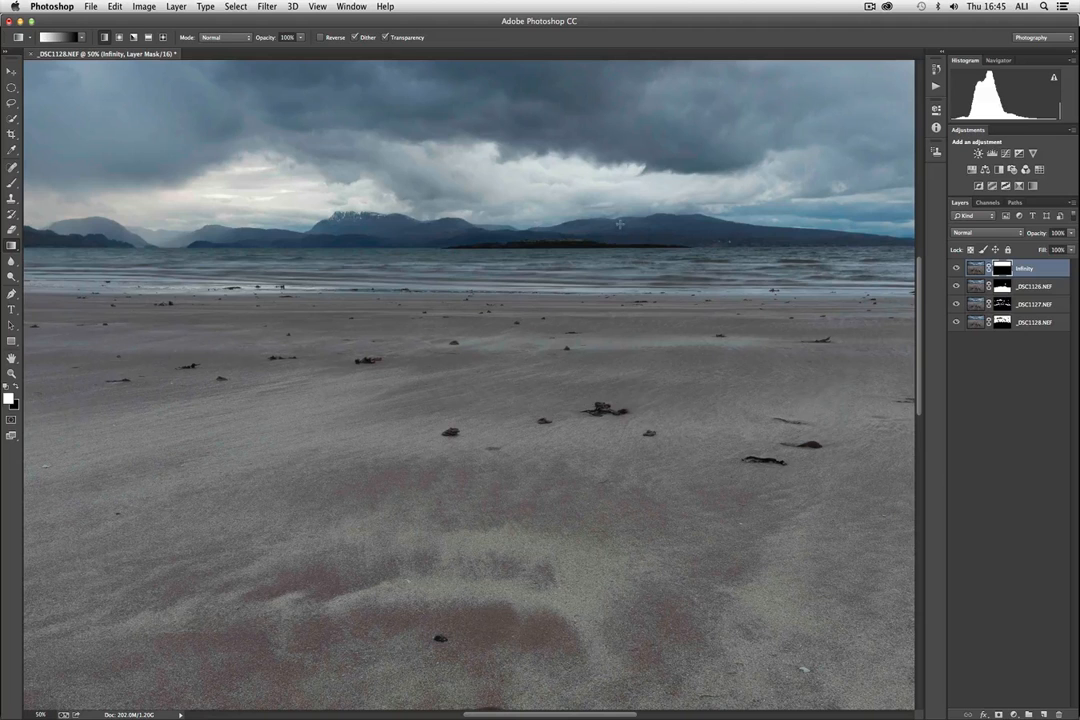
scroll(637, 233, "right", 5)
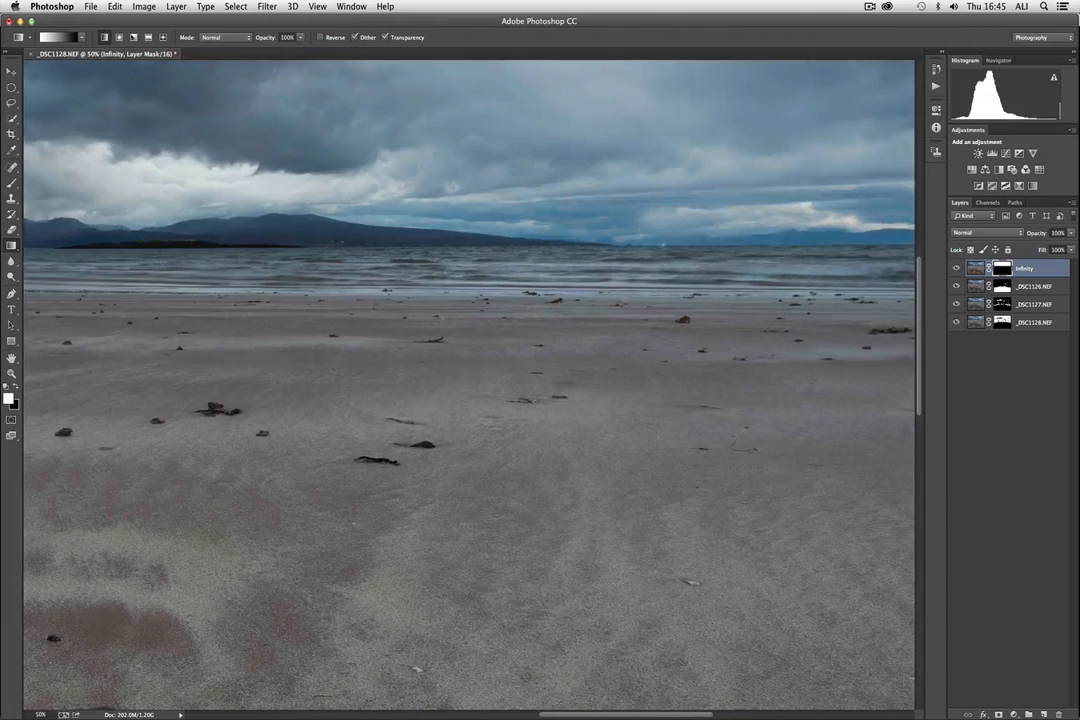
scroll(468, 383, "left", 5)
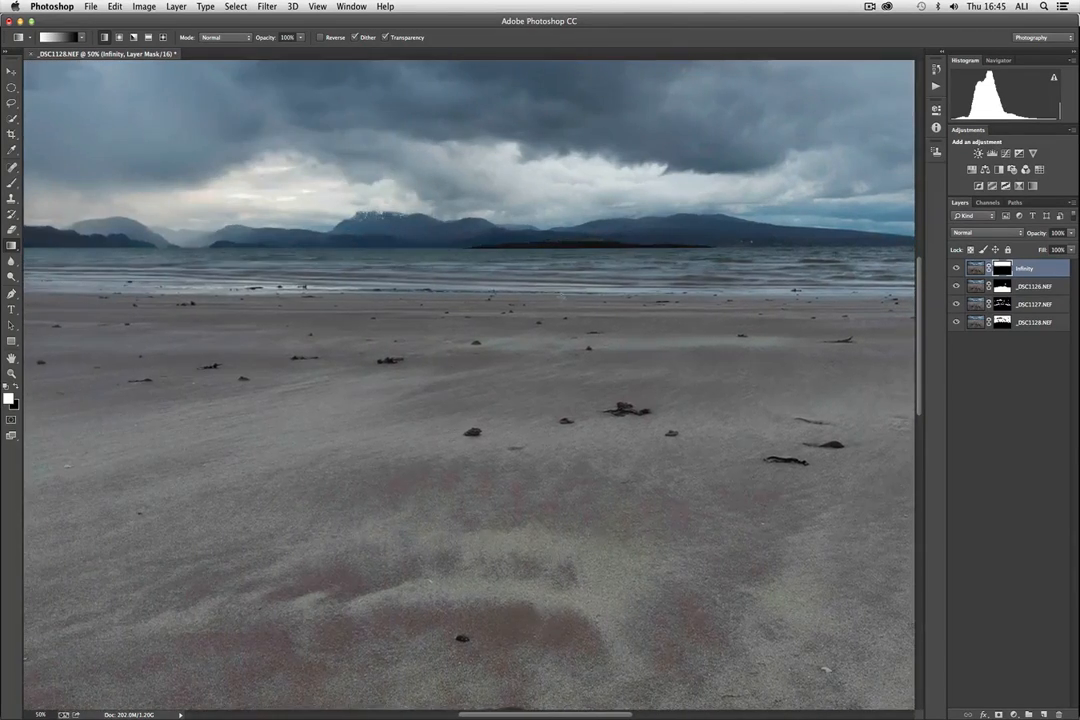
scroll(468, 383, "down", 8)
scroll(468, 383, "down", 10)
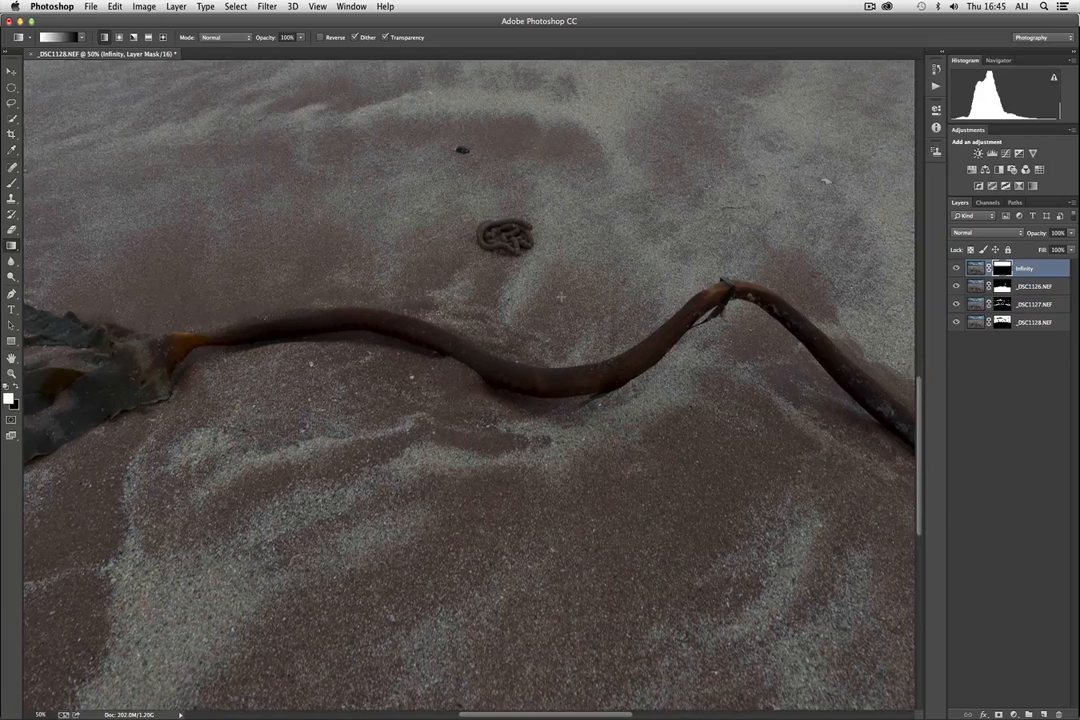
scroll(468, 383, "up", 12)
scroll(468, 383, "up", 2)
key("super+minus")
key("super+minus")
key("super+minus")
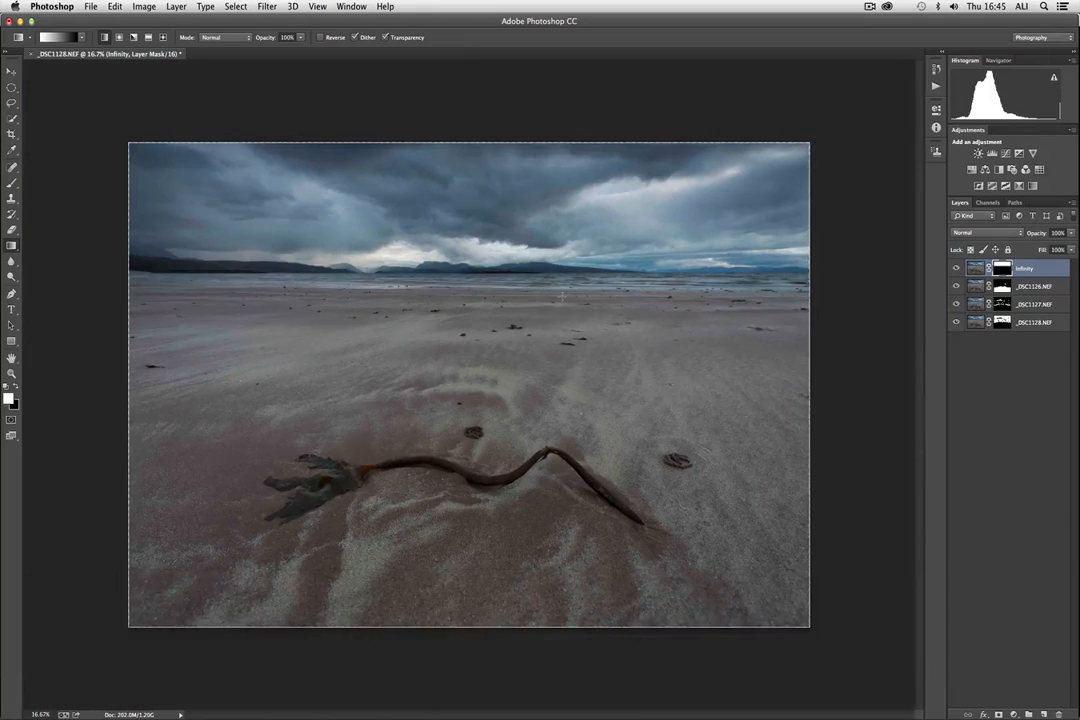
Crop the image slightly inward on all four sides to trim the uneven edges left by the alignment.
left_click(11, 133)
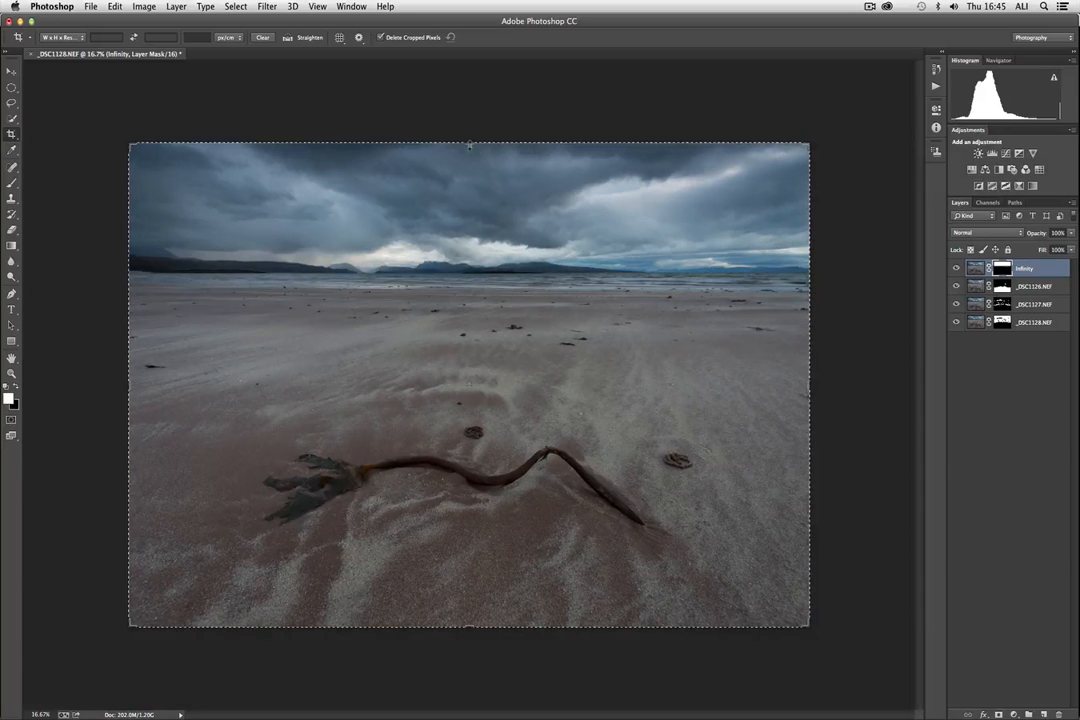
left_click_drag(469, 146, 466, 150)
left_click_drag(467, 620, 465, 614)
left_click_drag(130, 383, 133, 386)
left_click_drag(803, 384, 793, 387)
key("Return")
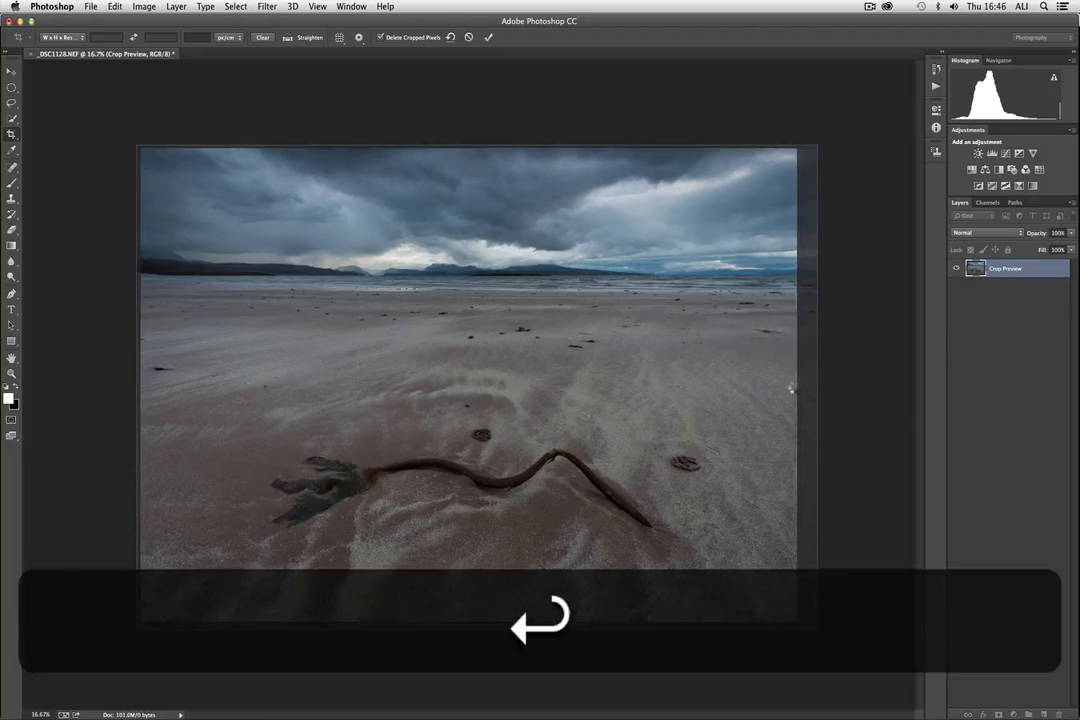
Flatten all layers into a single background and check the finished image from the seaweed to the horizon.
left_click(176, 7)
left_click(224, 432)
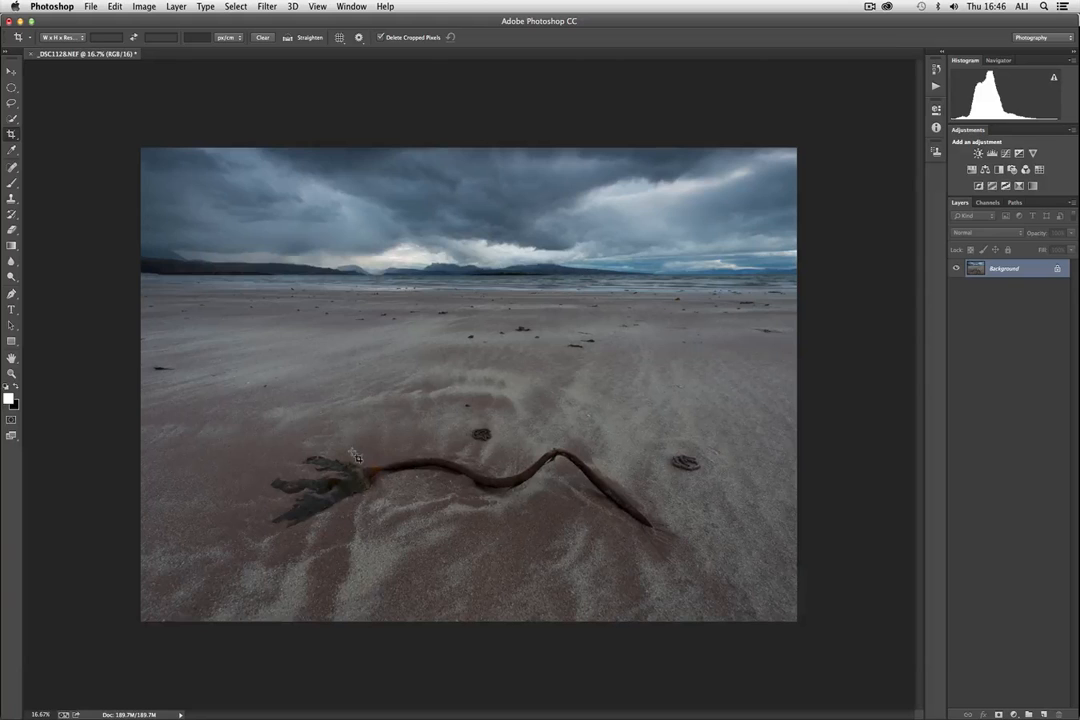
key("super+equal")
key("super+equal")
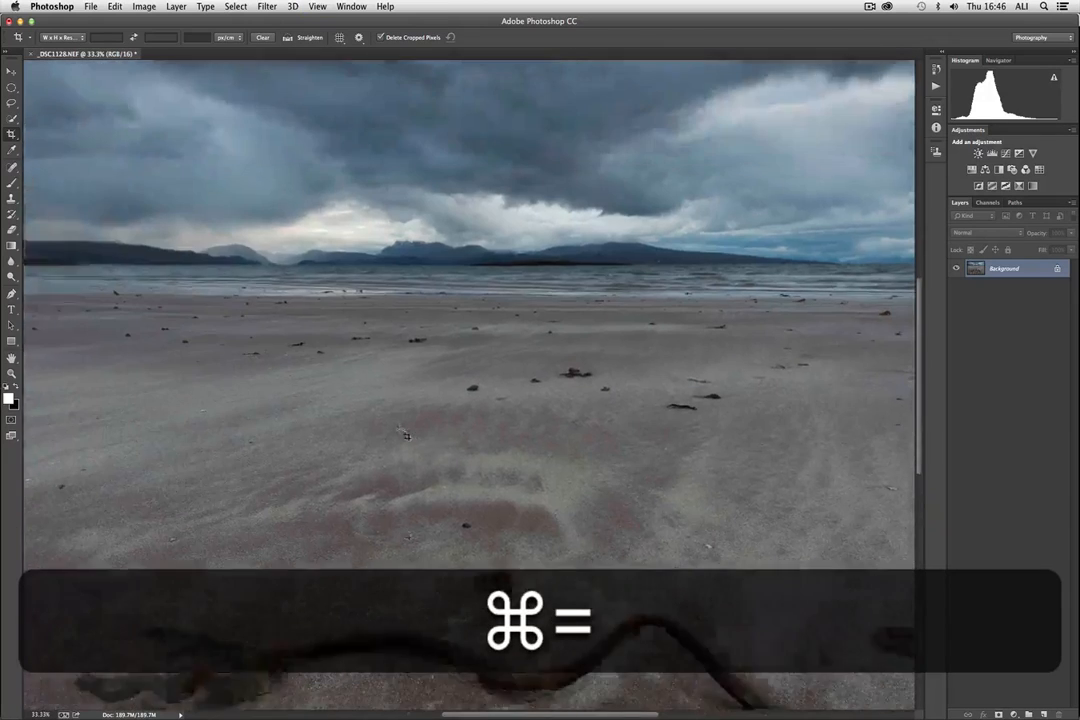
scroll(406, 433, "down", 5)
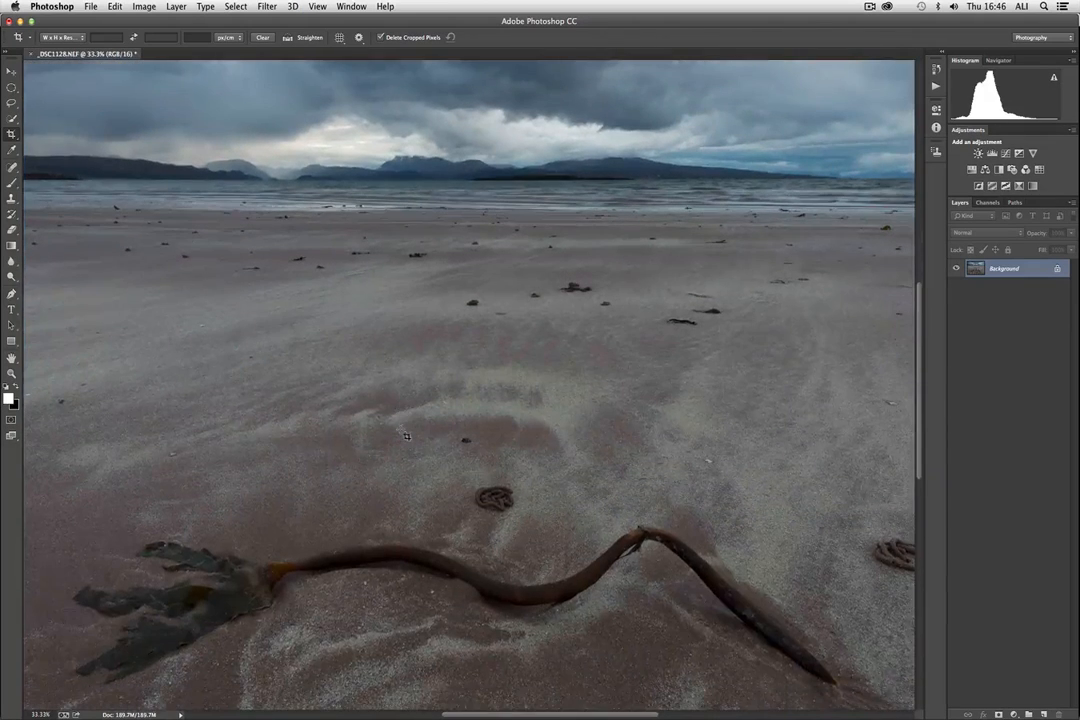
key("super+minus")
key("super+minus")
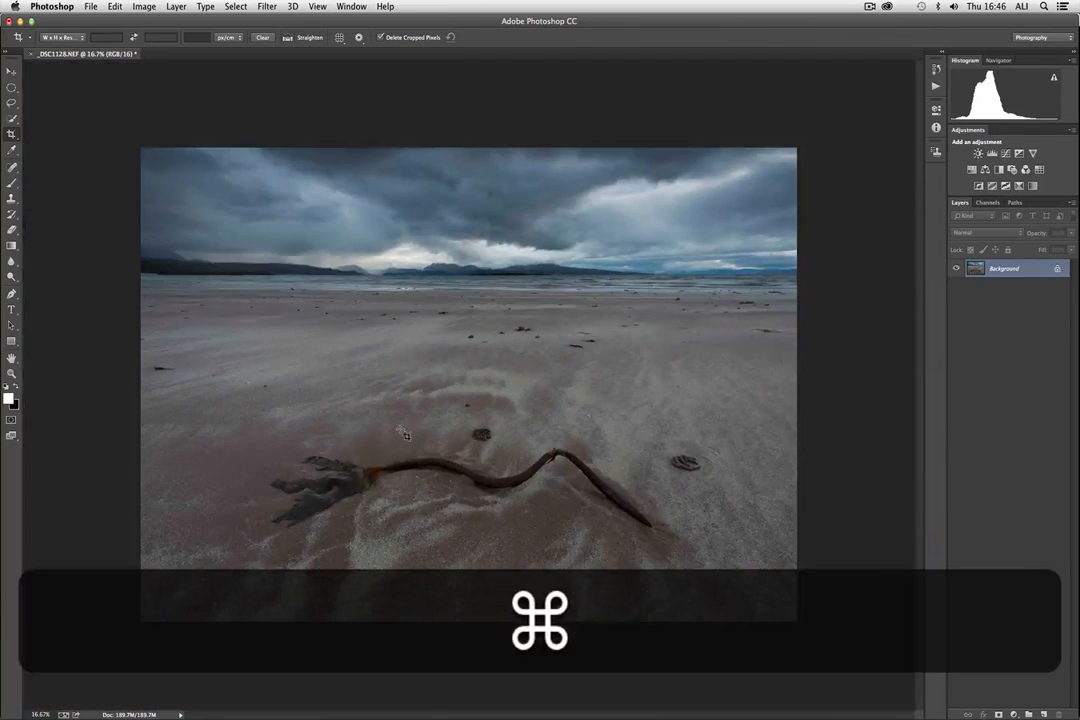